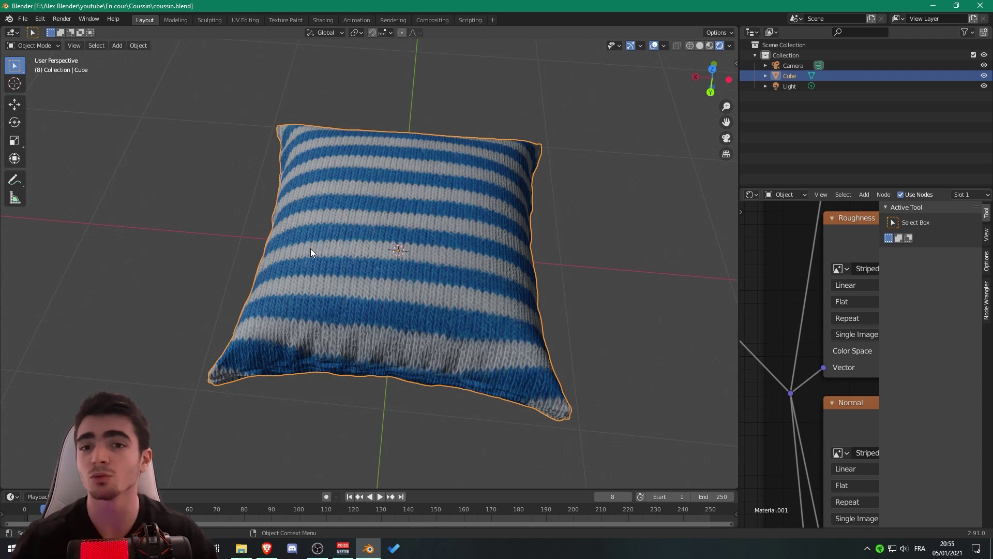
scroll(259, 272, down, 3)
middle_drag(308, 280, 449, 294)
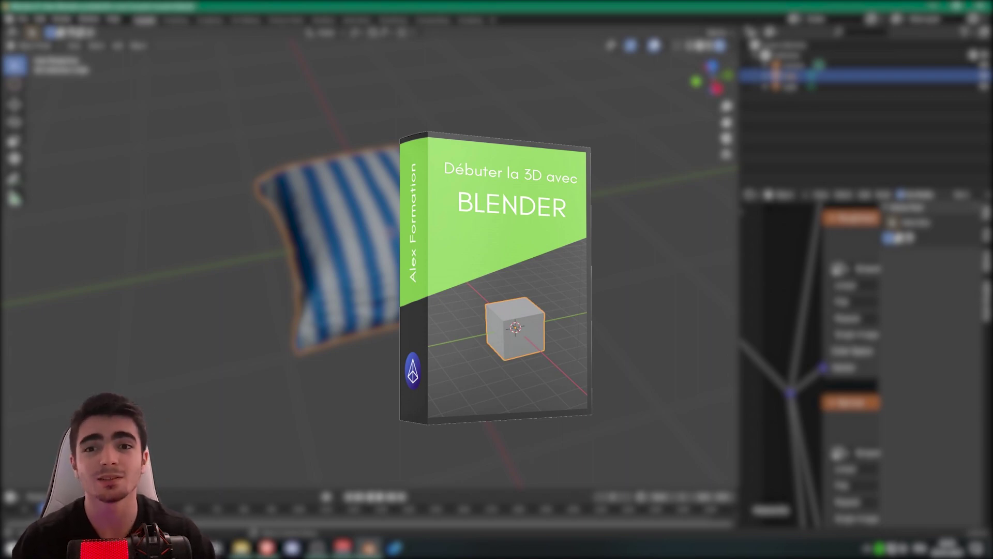
scroll(446, 264, down, 3)
scroll(347, 243, up, 4)
middle_drag(443, 240, 383, 250)
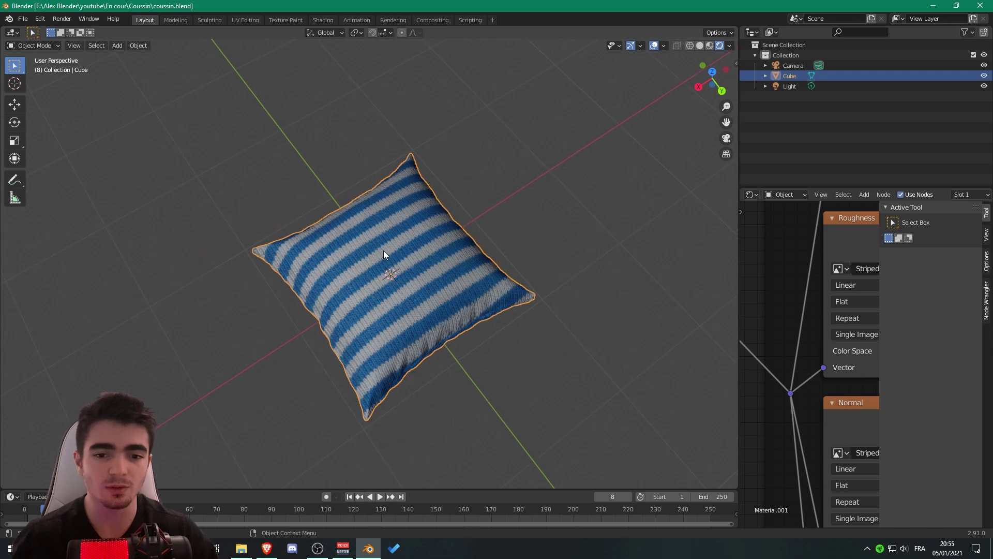
Create a new General file with the default cube scene.
click(23, 18)
mouse_move(39, 30)
click(147, 27)
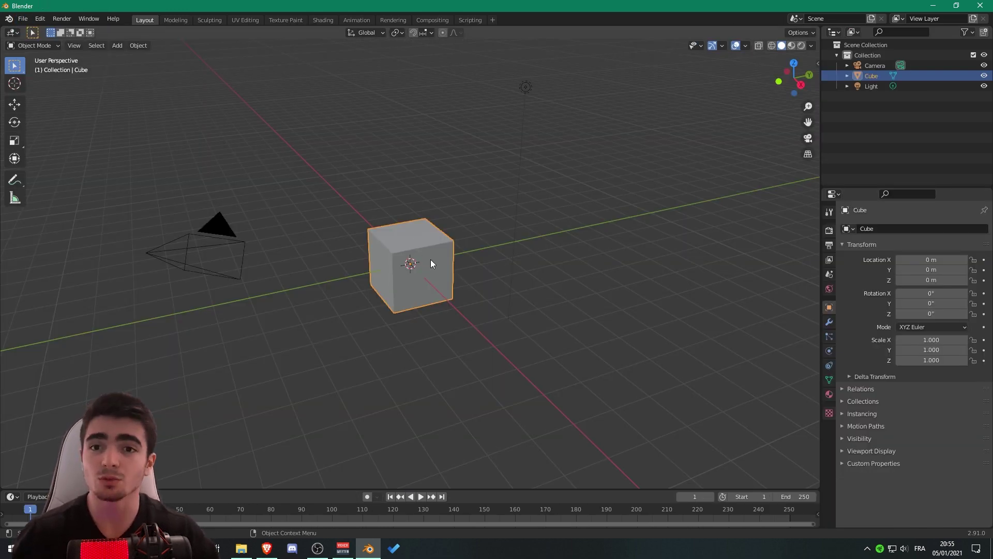
Scale the default cube along the Z axis to about 0.099 so it becomes a thin slab.
scroll(430, 263, up, 3)
middle_drag(429, 235, 441, 228)
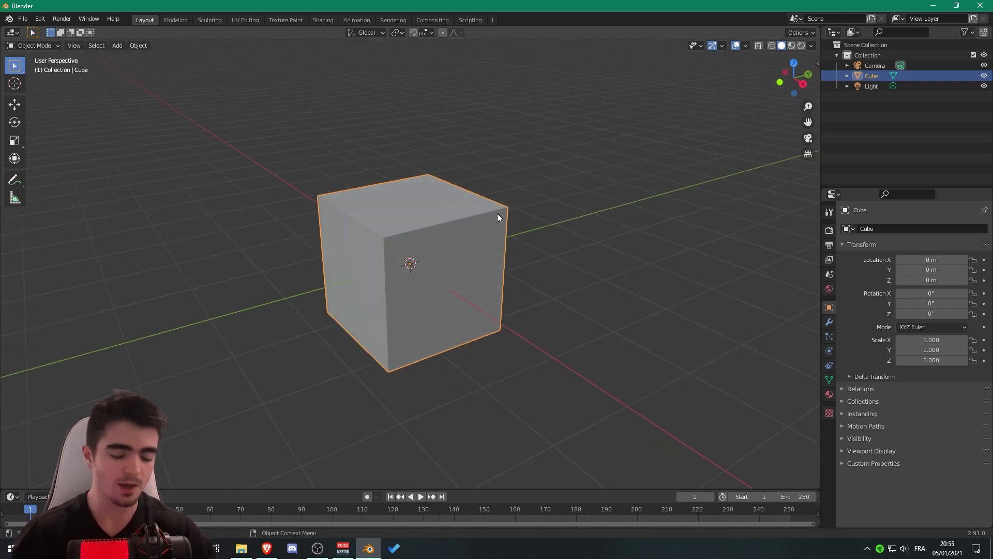
key(s)
key(z)
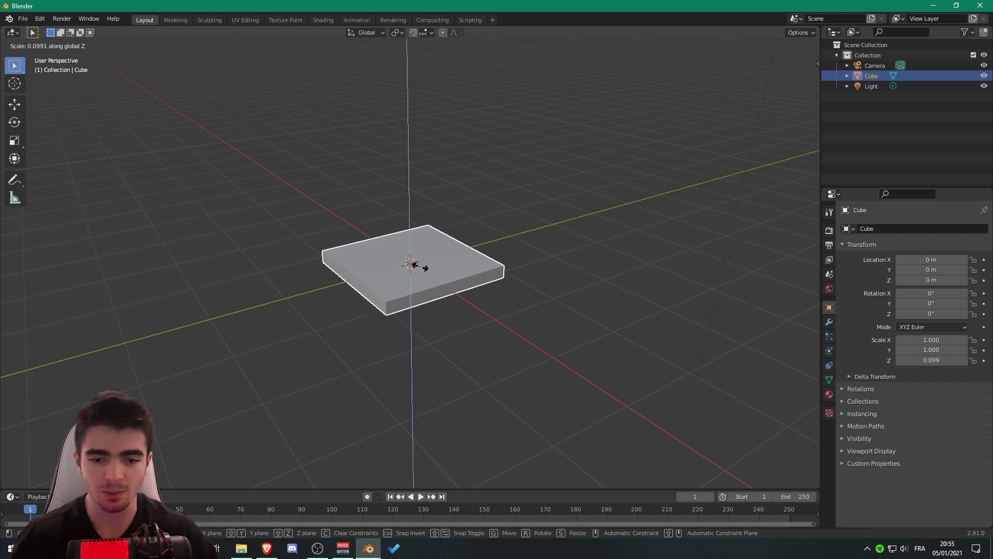
click(418, 283)
scroll(418, 283, up, 4)
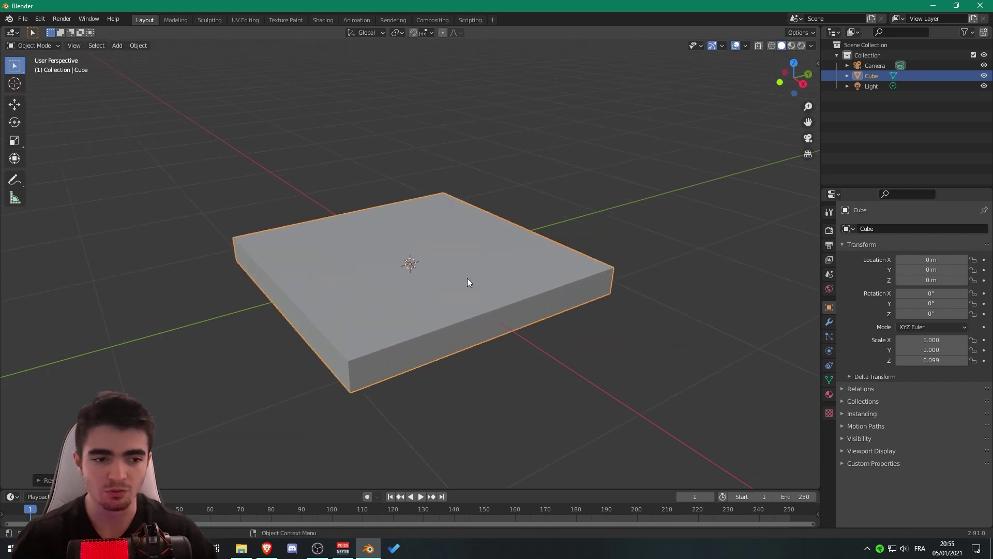
click(15, 140)
drag(409, 224, 408, 170)
key(ctrl+z)
key(ctrl+z)
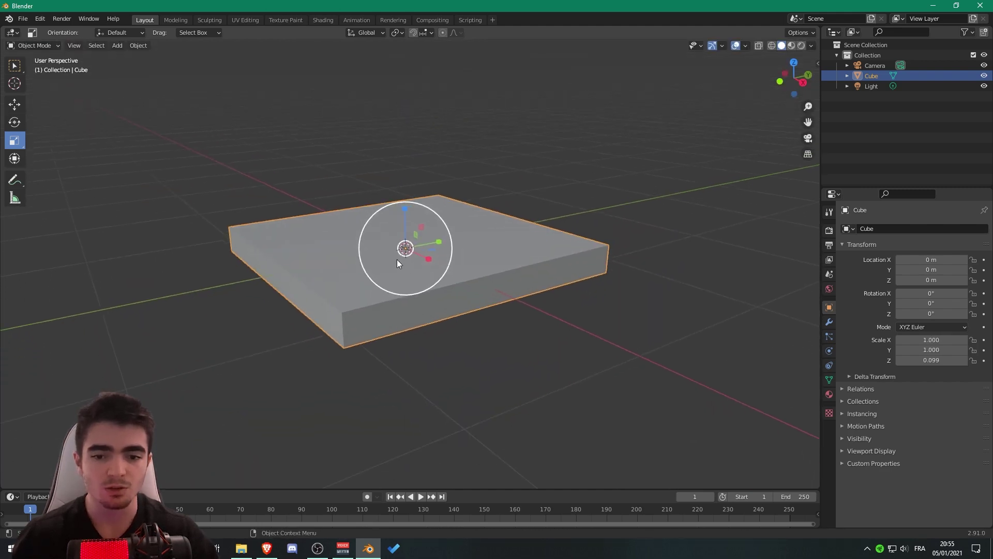
Put the slab in Edit Mode and add a centred loop cut running along the X axis.
scroll(396, 259, up, 2)
click(50, 45)
click(28, 65)
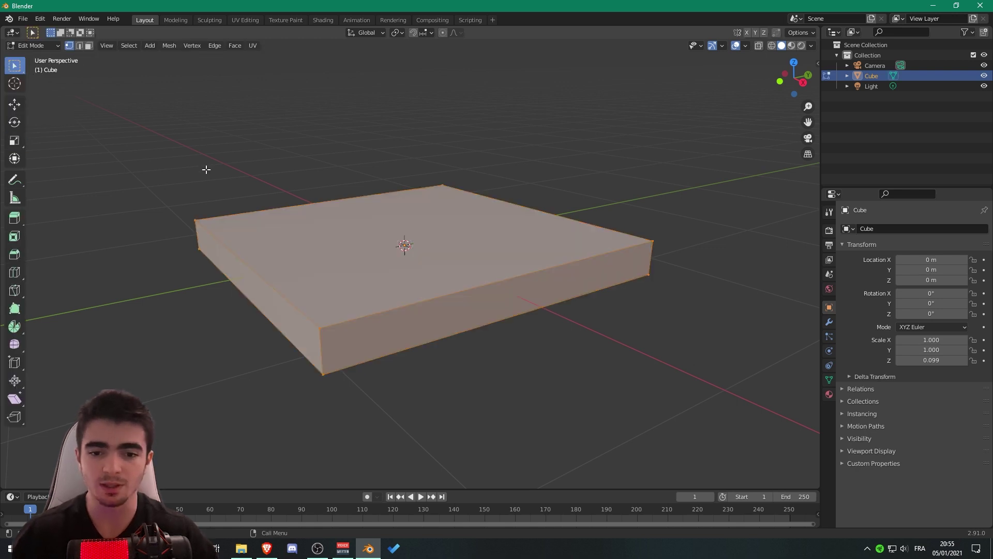
scroll(218, 174, down, 2)
key(ctrl+r)
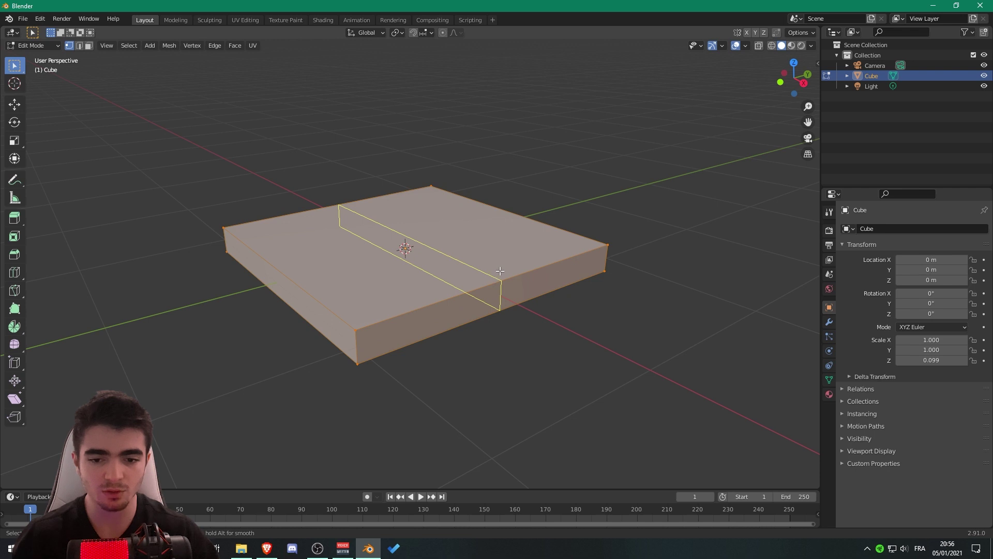
click(500, 271)
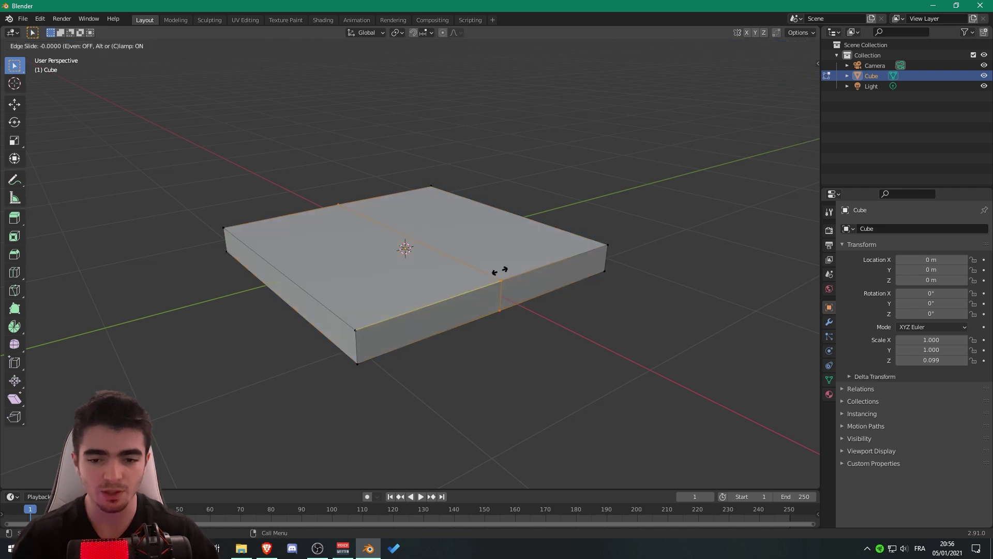
right_click(499, 271)
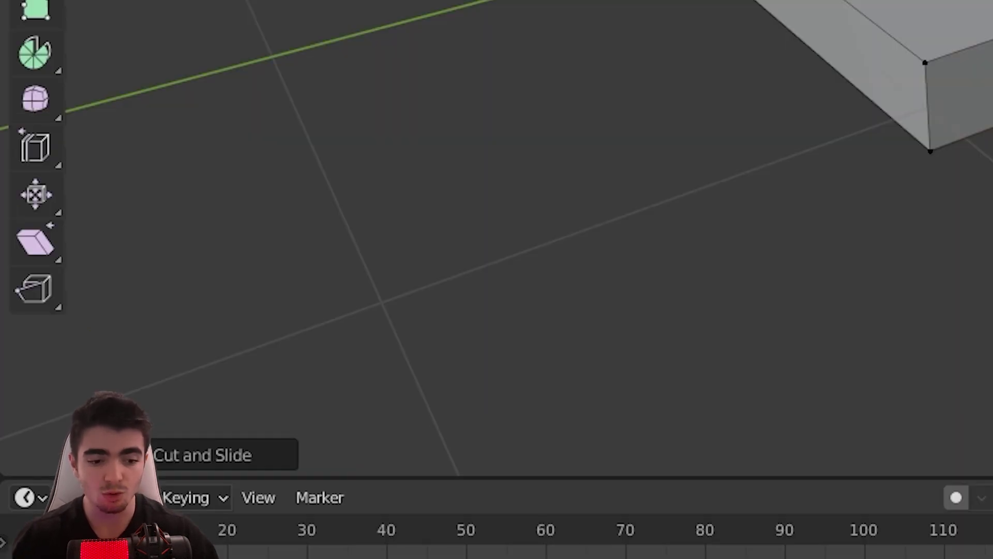
Set the loop cut's Number of Cuts to 40.
click(58, 482)
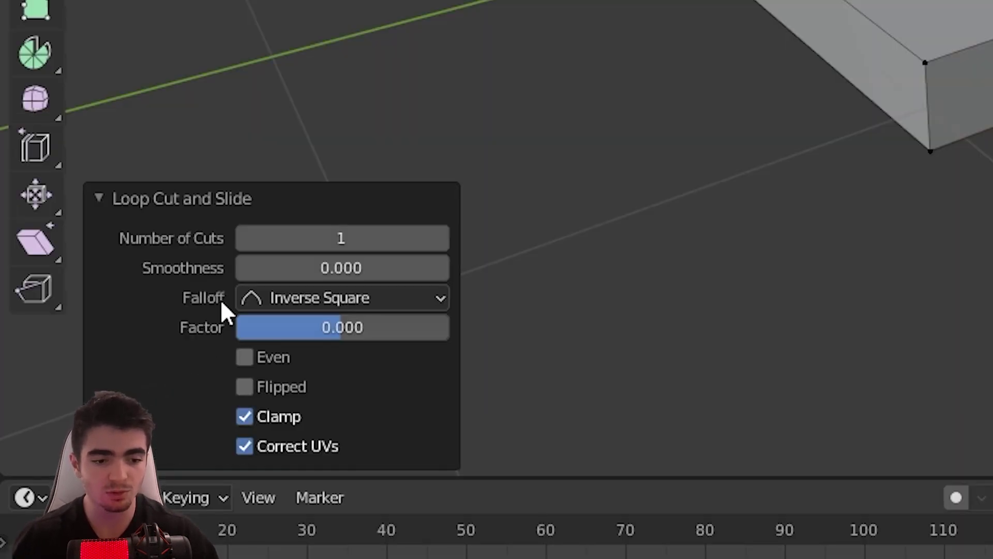
click(332, 238)
text(40)
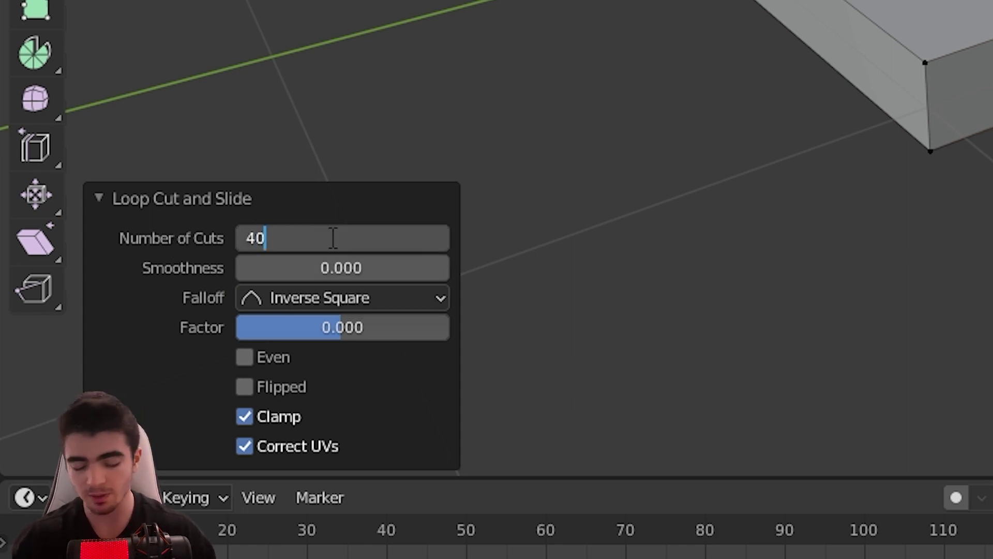
key(Return)
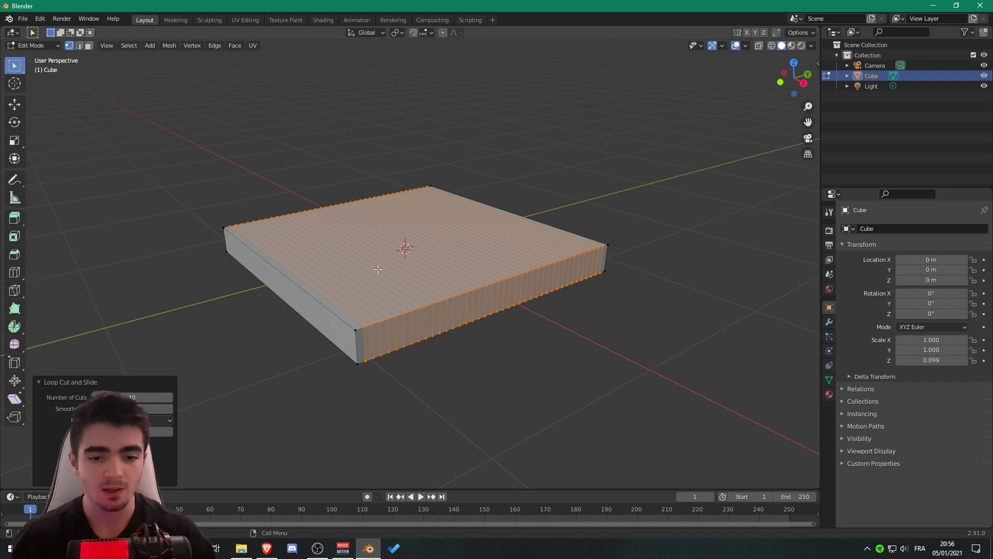
Add a second set of 40 loop cuts across the slab, perpendicular to the first set.
key(ctrl+r)
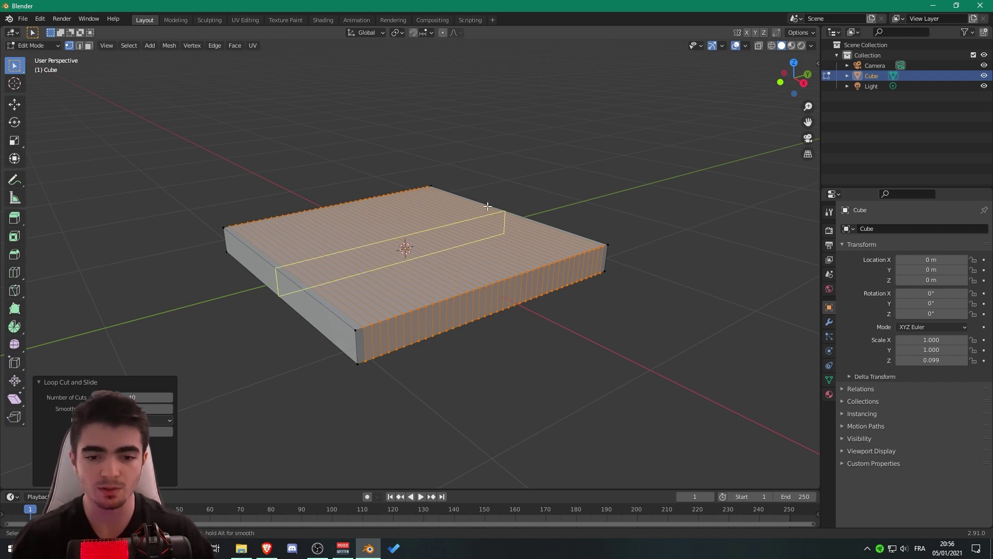
click(352, 273)
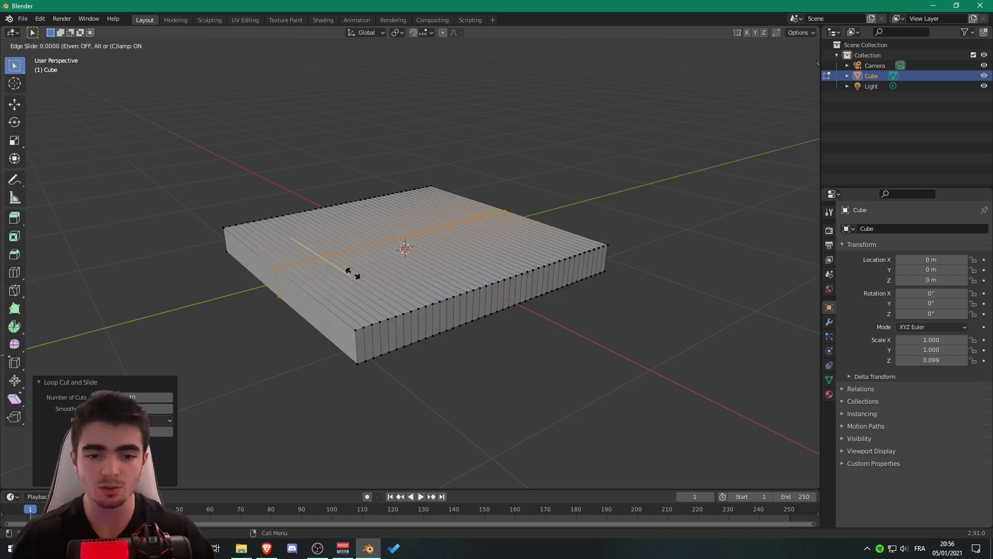
click(353, 273)
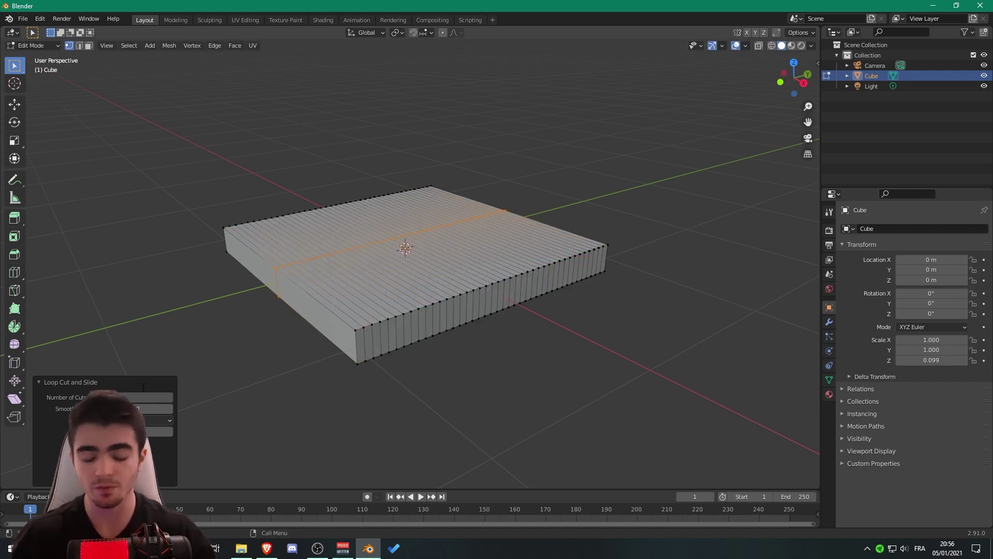
text(40)
key(Return)
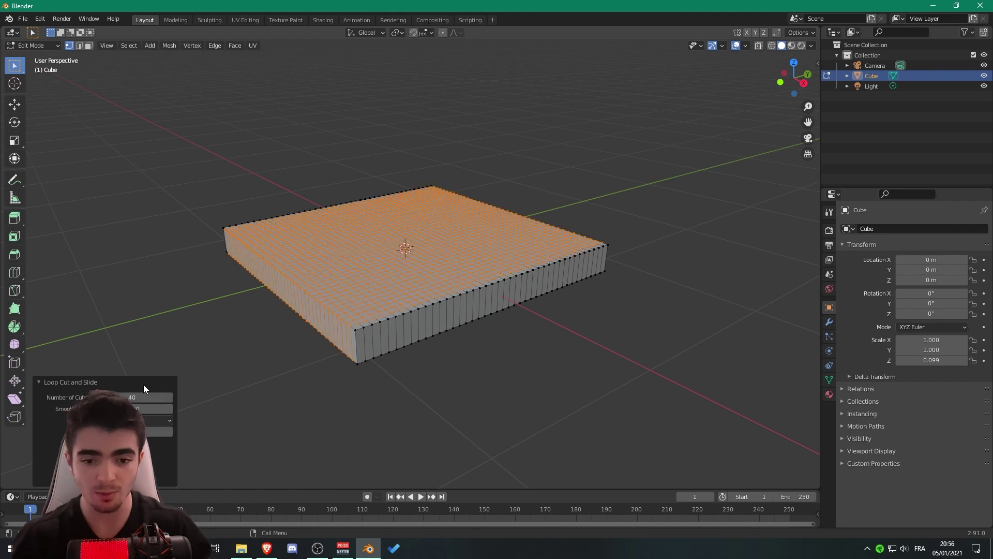
Add about five evenly spaced horizontal loop cuts around the slab's thin sides without sliding them.
scroll(377, 364, up, 2)
key(ctrl+r)
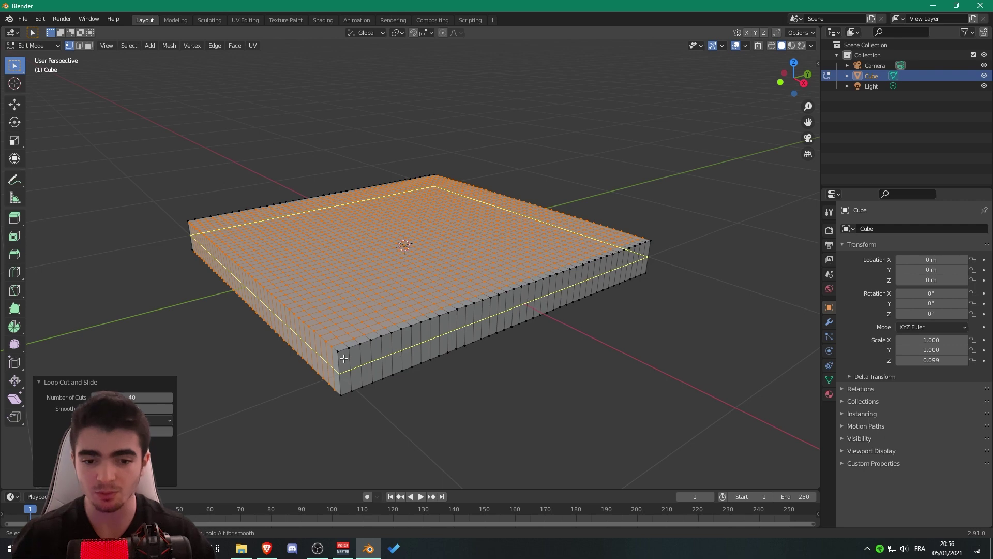
scroll(378, 358, up, 2)
scroll(378, 358, up, 2)
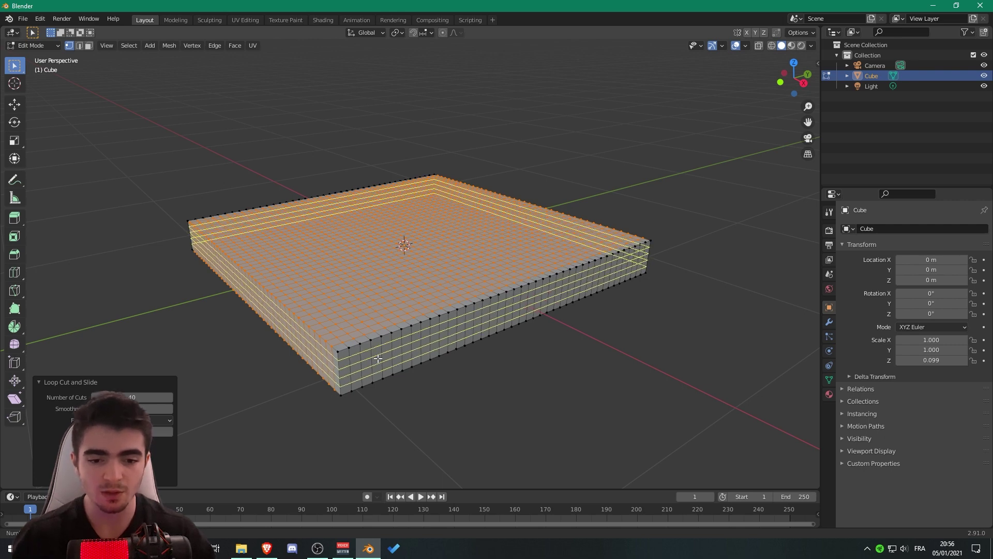
scroll(378, 358, up, 1)
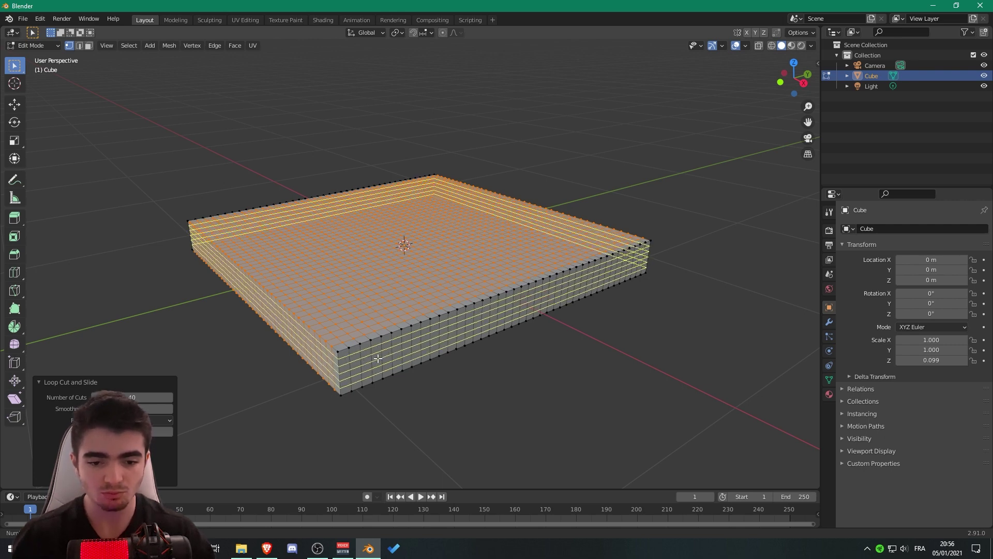
scroll(378, 358, down, 1)
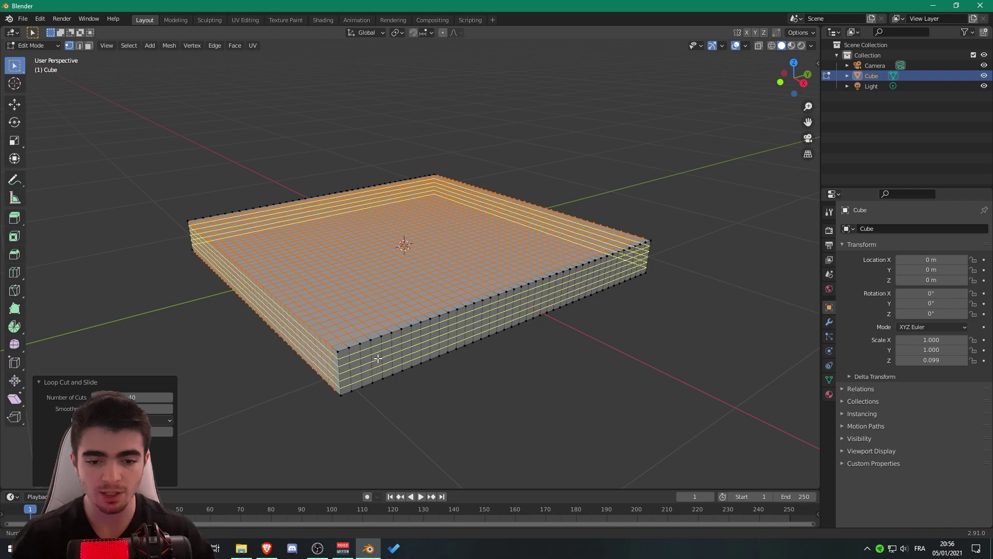
click(378, 358)
right_click(379, 358)
Clear the mesh selection, check the slab's subdivided grid and return to Object Mode.
middle_drag(382, 357, 342, 279)
key(Tab)
key(Tab)
scroll(391, 310, up, 3)
click(343, 278)
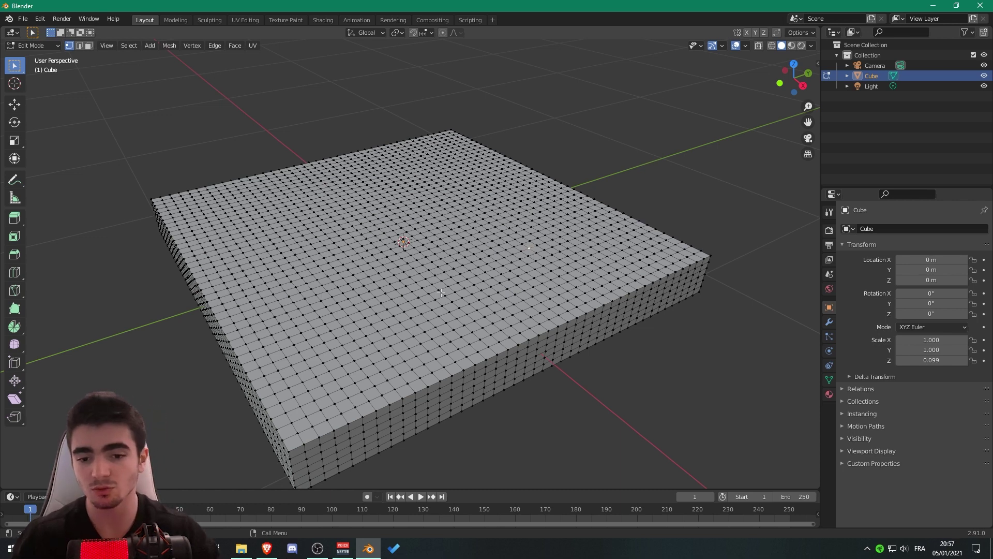
middle_drag(431, 295, 510, 232)
key(Tab)
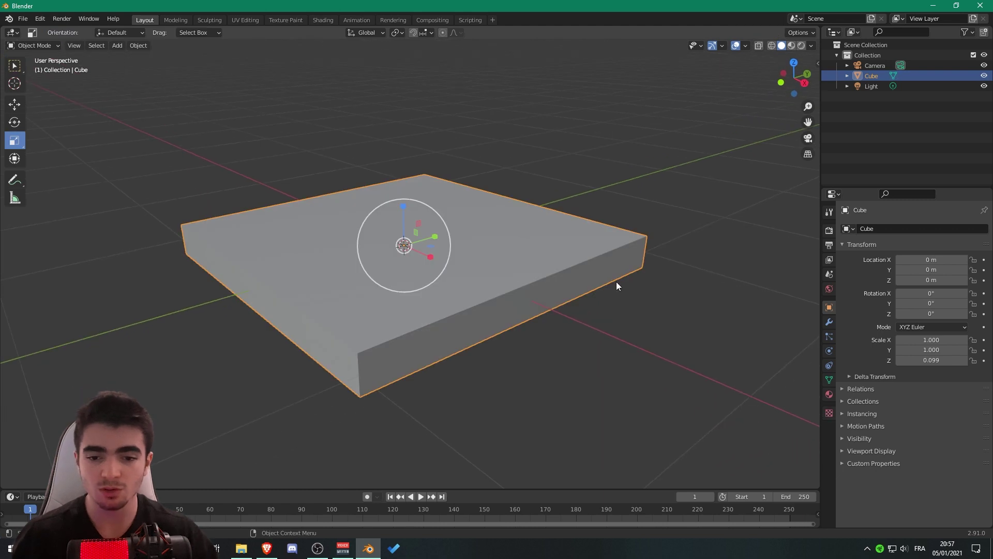
Open the slab's physics properties, widen the properties area and enable Cloth physics.
click(829, 337)
click(829, 351)
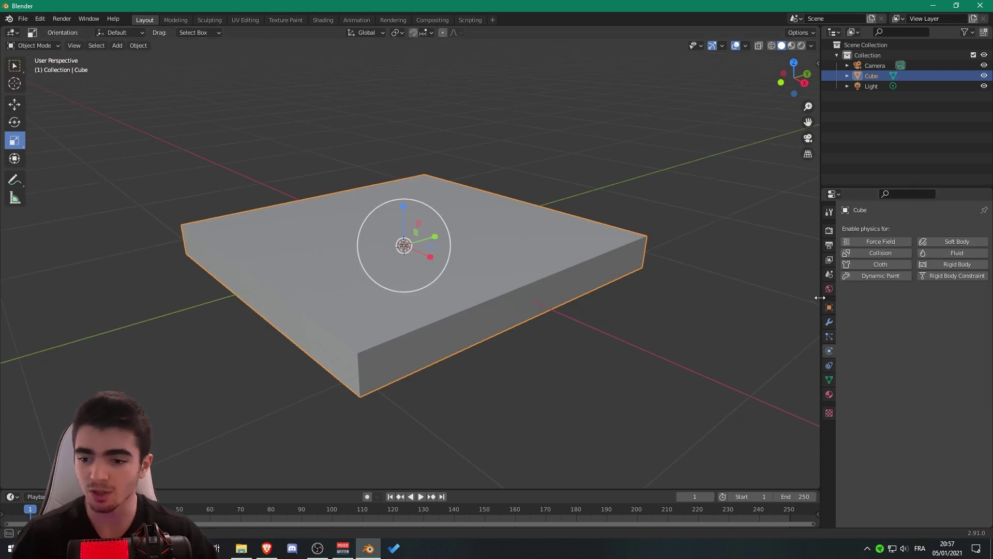
drag(822, 300, 755, 300)
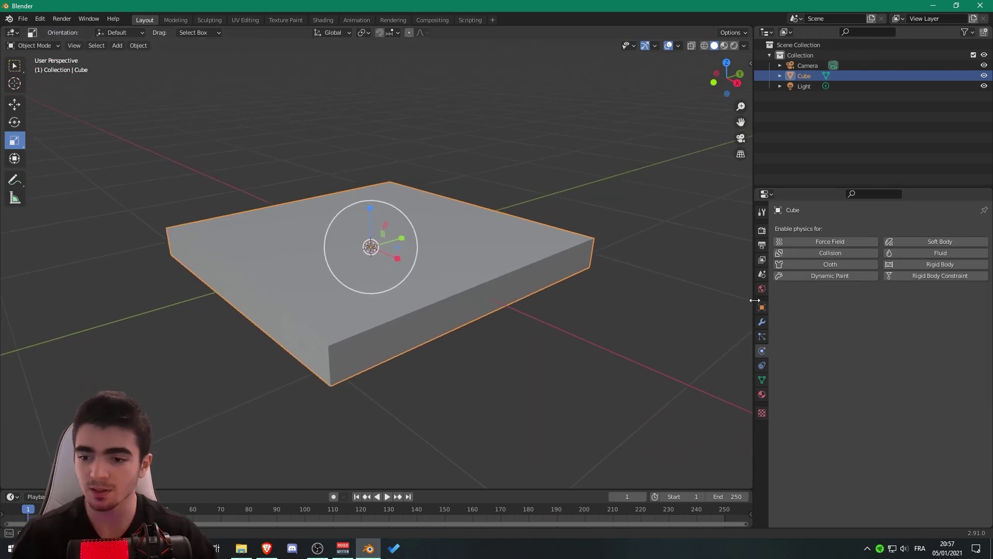
click(830, 265)
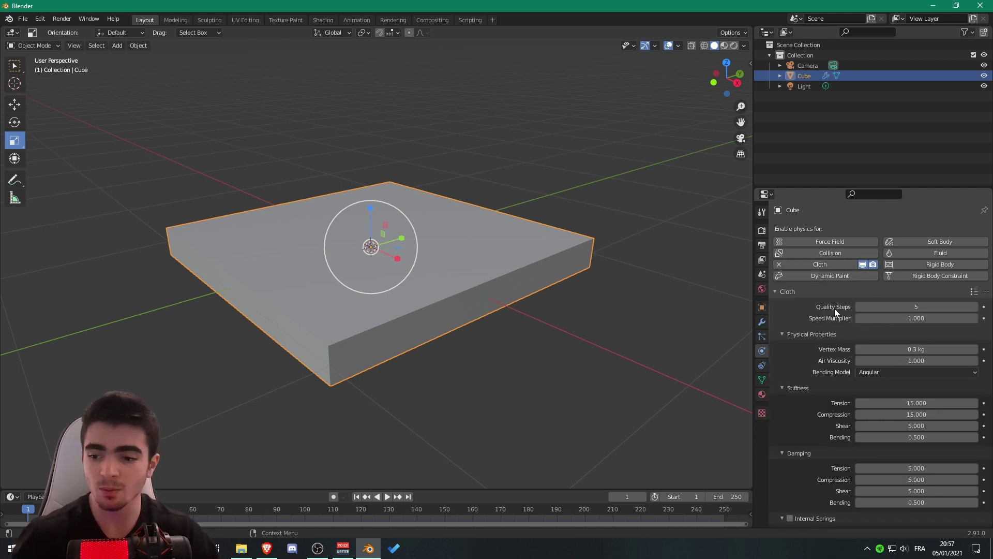
Set the cloth's collision Quality to 4 and enable Self Collisions.
scroll(846, 336, down, 10)
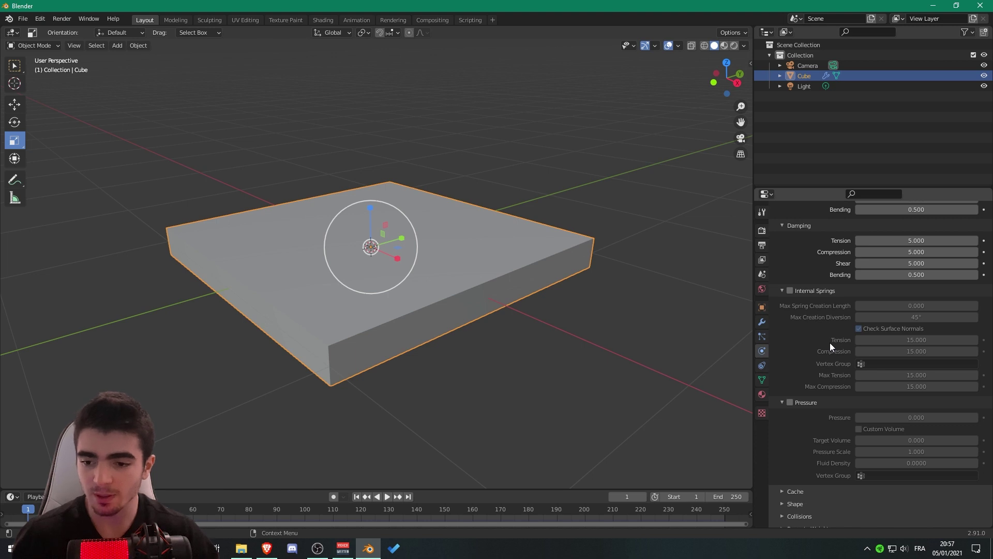
scroll(831, 346, down, 1)
click(795, 499)
scroll(800, 486, down, 7)
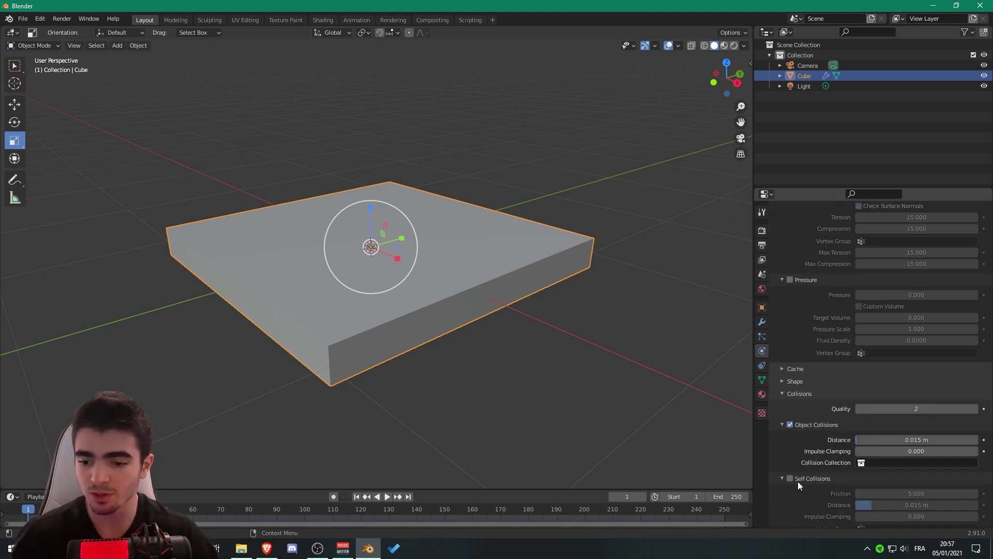
double_click(885, 373)
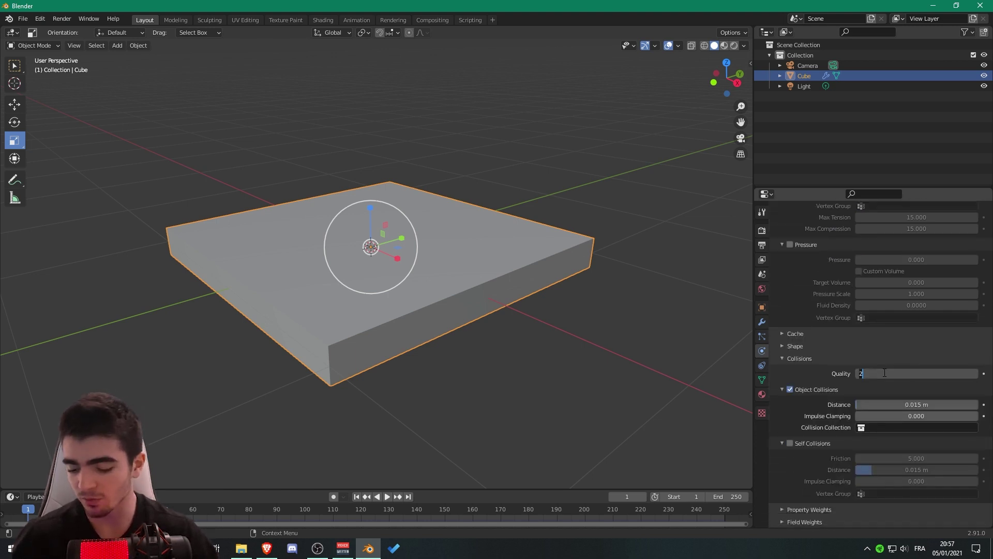
text(4)
key(Return)
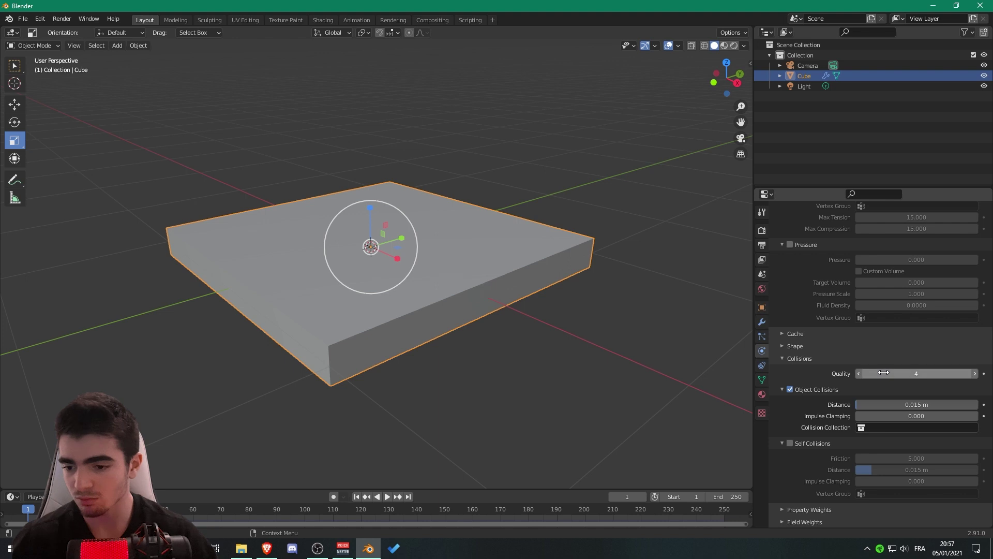
click(790, 443)
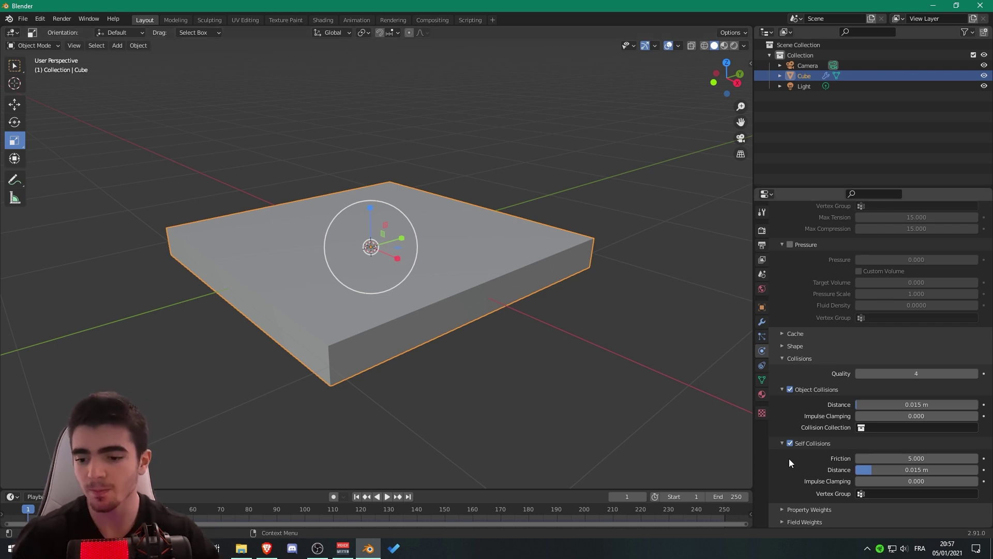
Set the Gravity field weight of the cloth to 0.
click(802, 521)
scroll(803, 470, down, 8)
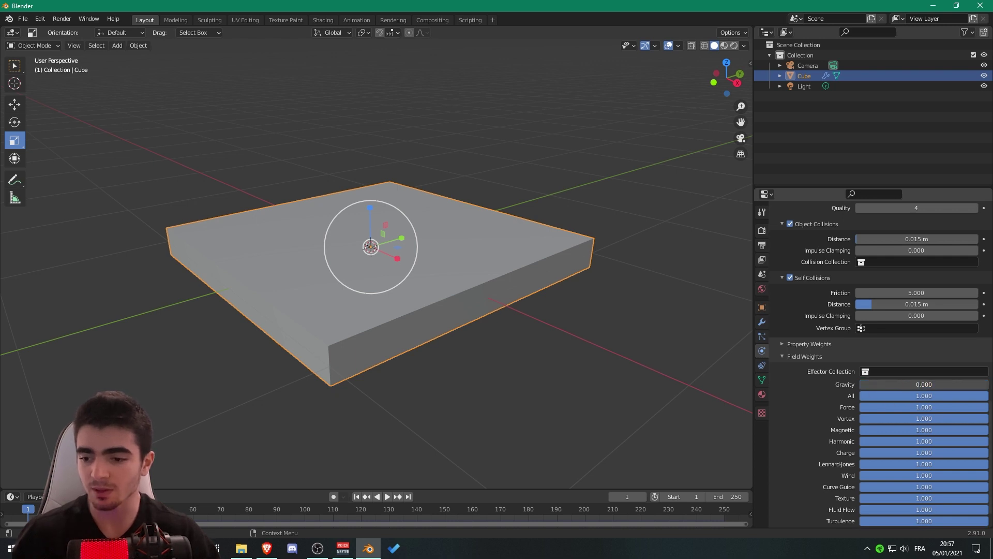
click(805, 356)
Enable Pressure in the cloth settings and set the pressure value to 3.
scroll(825, 455, up, 5)
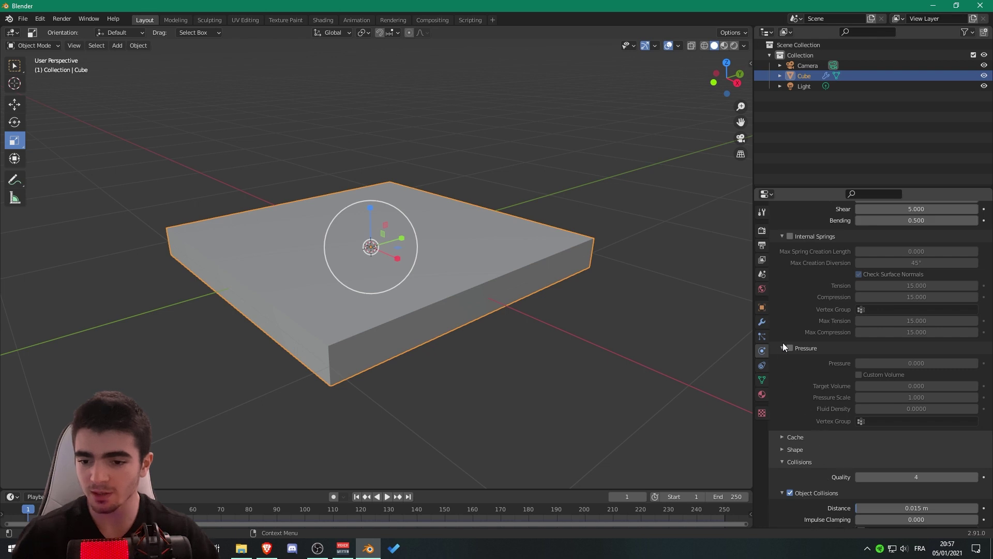
click(789, 348)
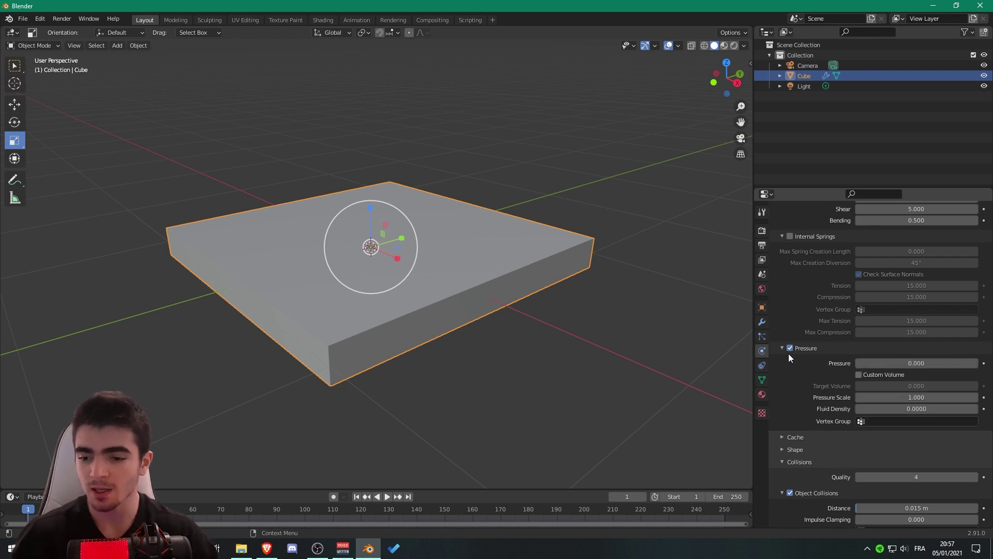
click(896, 364)
text(3)
key(Return)
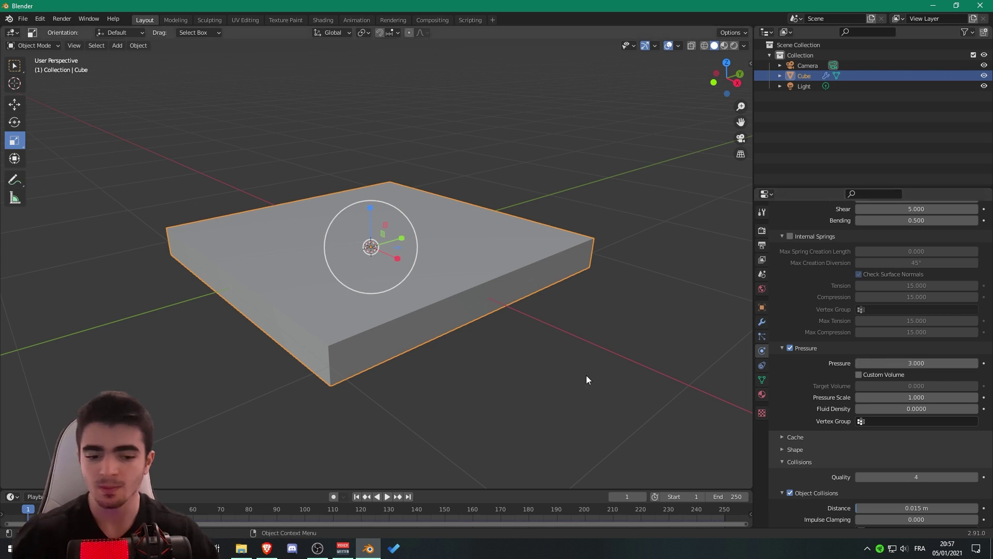
Play the cloth simulation to preview the slab inflating, stop it and return to the first frame.
scroll(587, 379, down, 3)
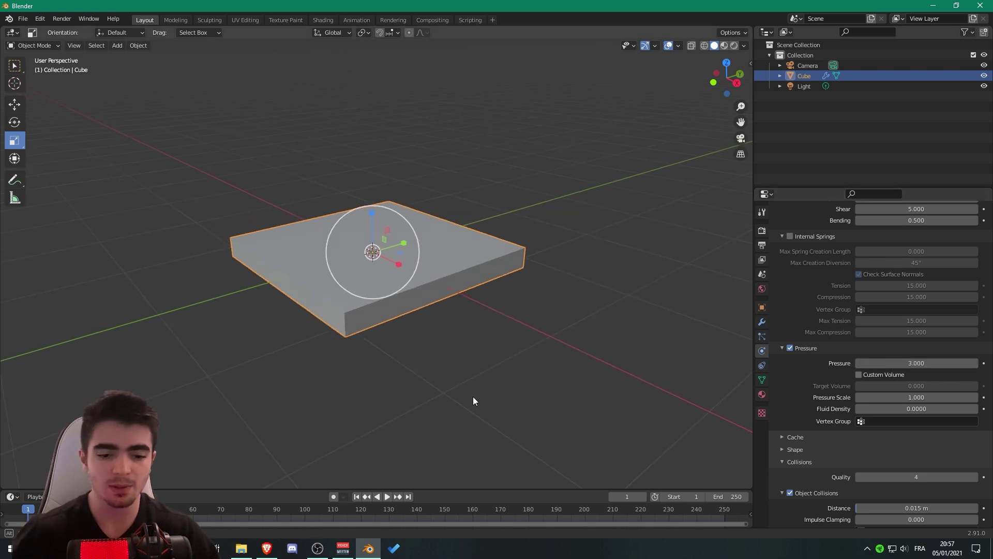
click(386, 498)
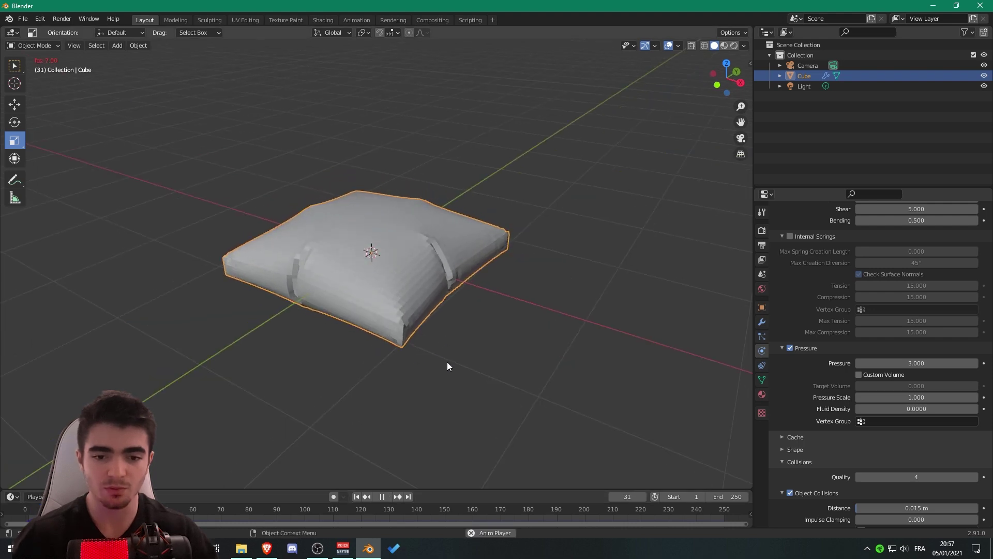
middle_drag(447, 361, 564, 332)
key(space)
scroll(383, 358, up, 3)
click(357, 497)
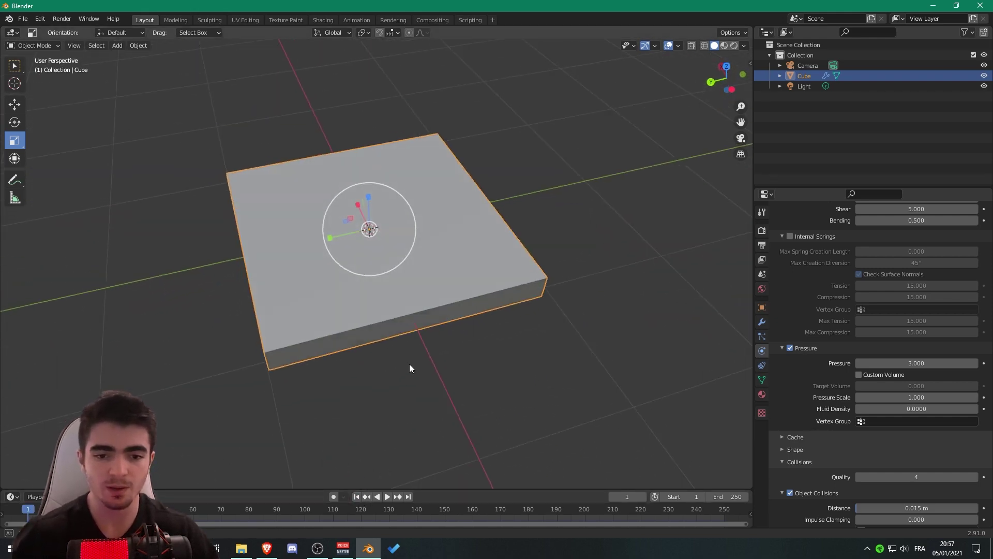
Run the cloth simulation again, halt it on frame 8 and inspect the inflated cushion up close.
key(space)
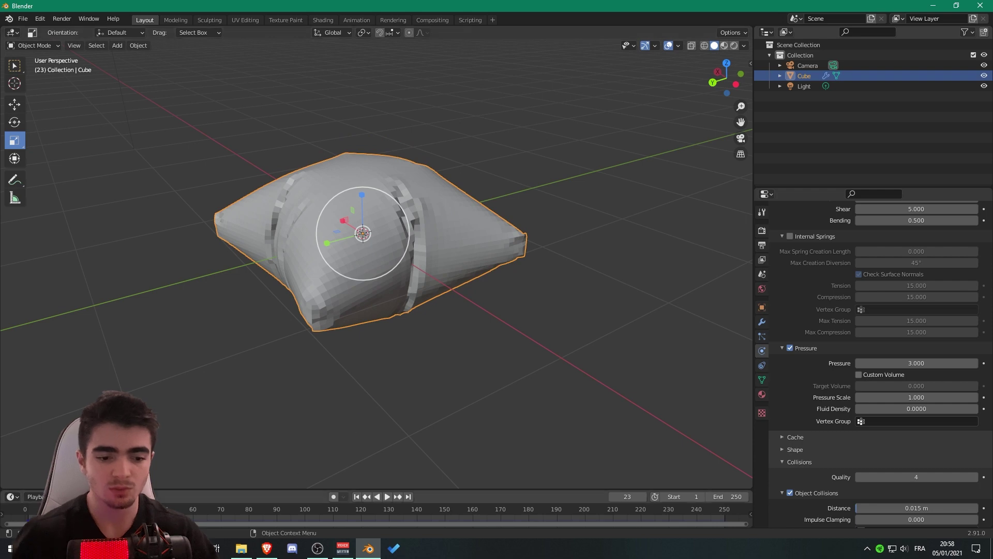
click(29, 511)
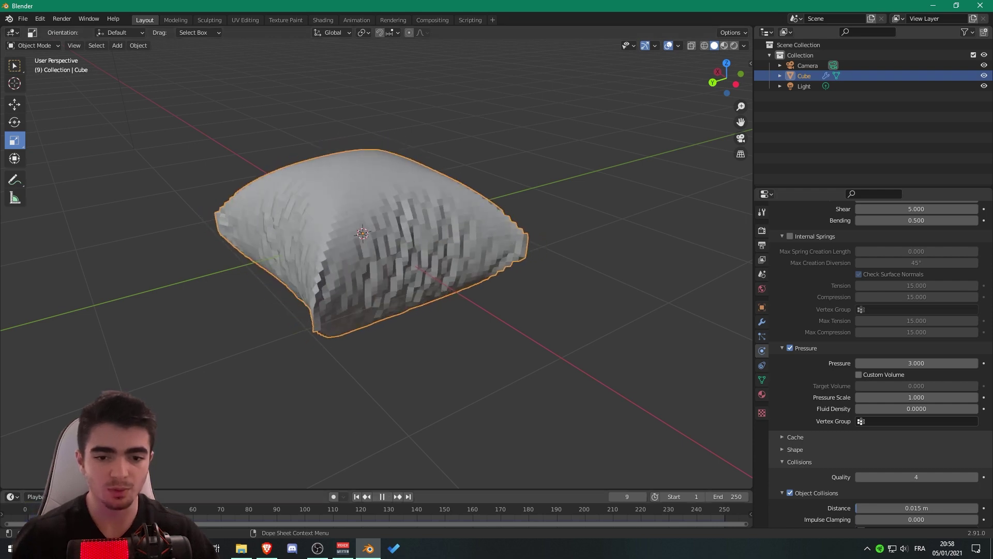
key(space)
middle_drag(280, 383, 480, 252)
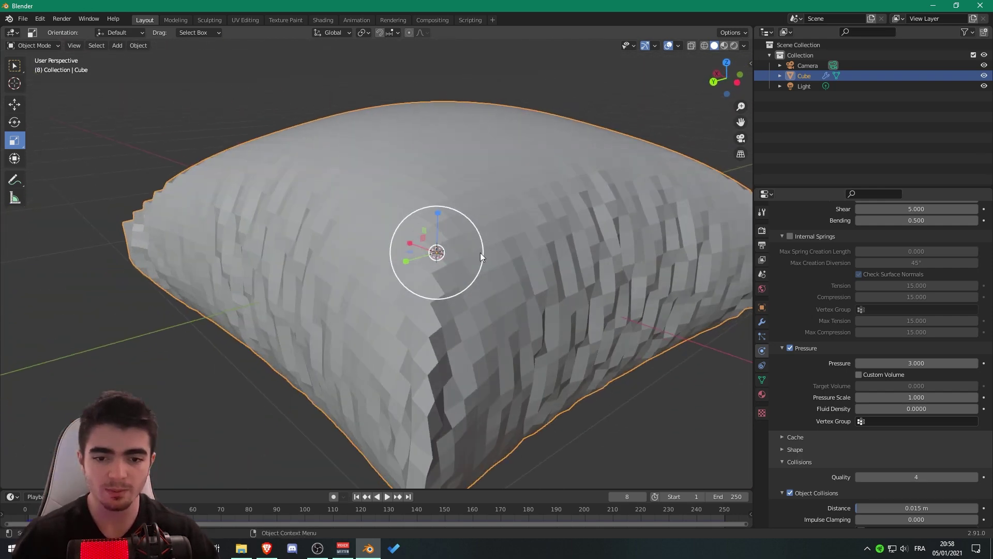
middle_drag(491, 293, 424, 243)
Apply the Cloth modifier to fix the cushion's inflated shape.
click(763, 322)
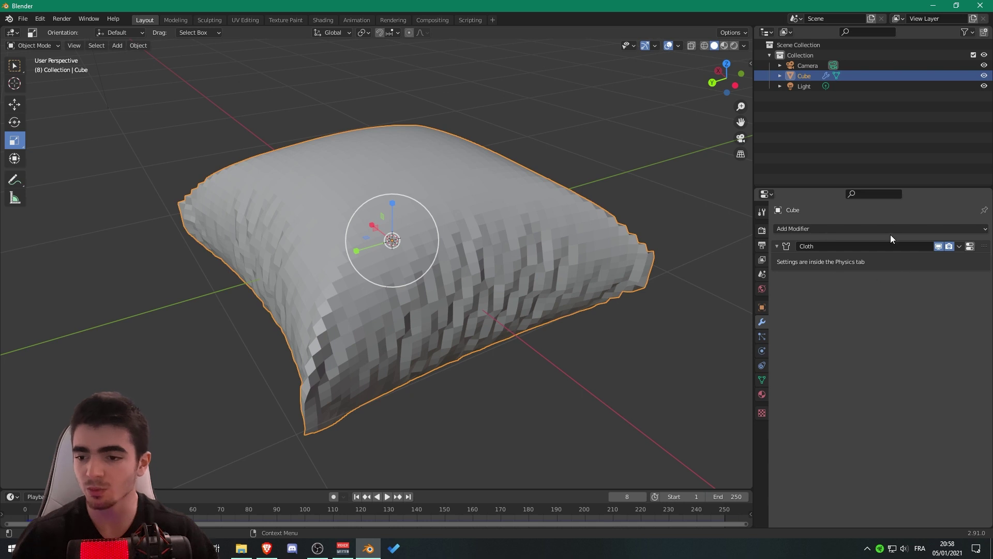
click(959, 246)
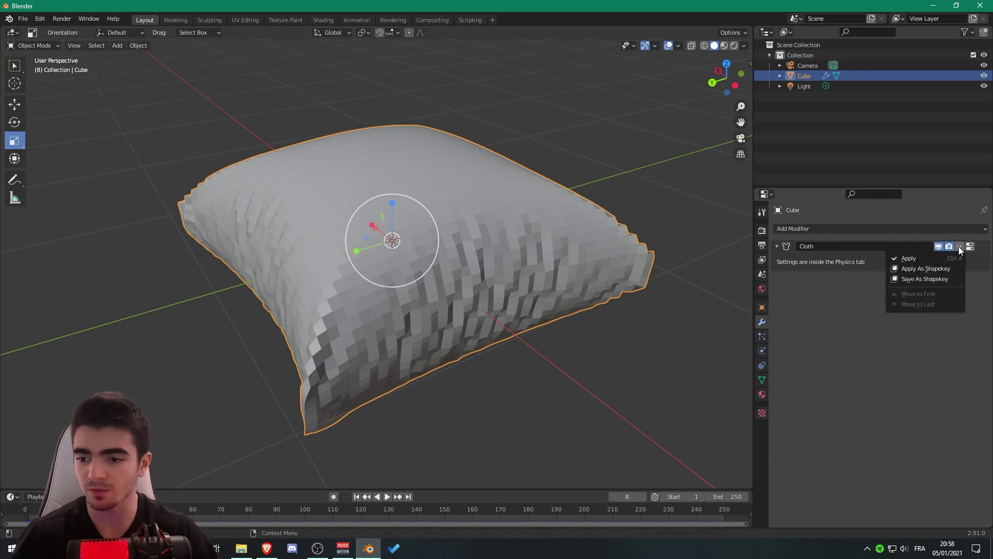
click(909, 258)
Add a Subdivision Surface modifier to the cushion and apply it.
click(827, 228)
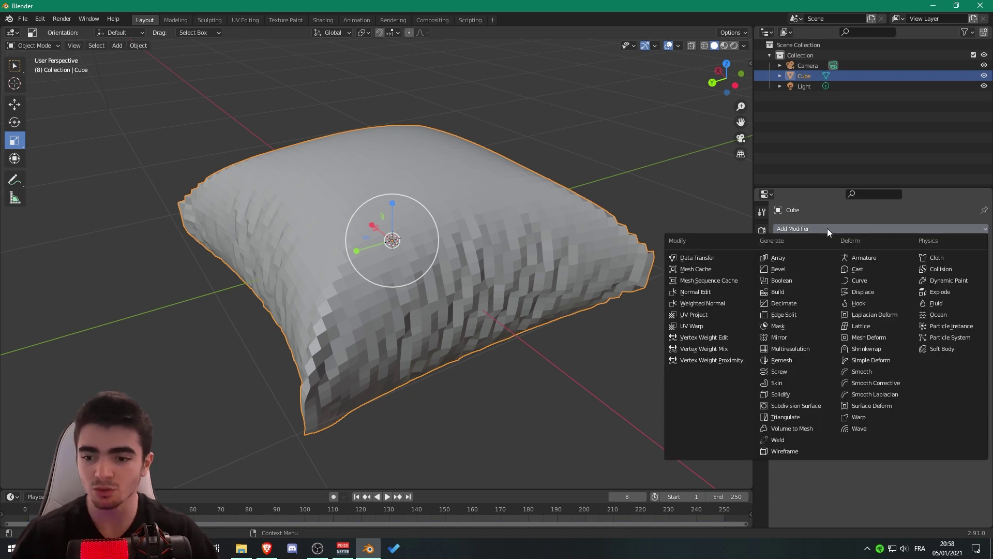
click(784, 406)
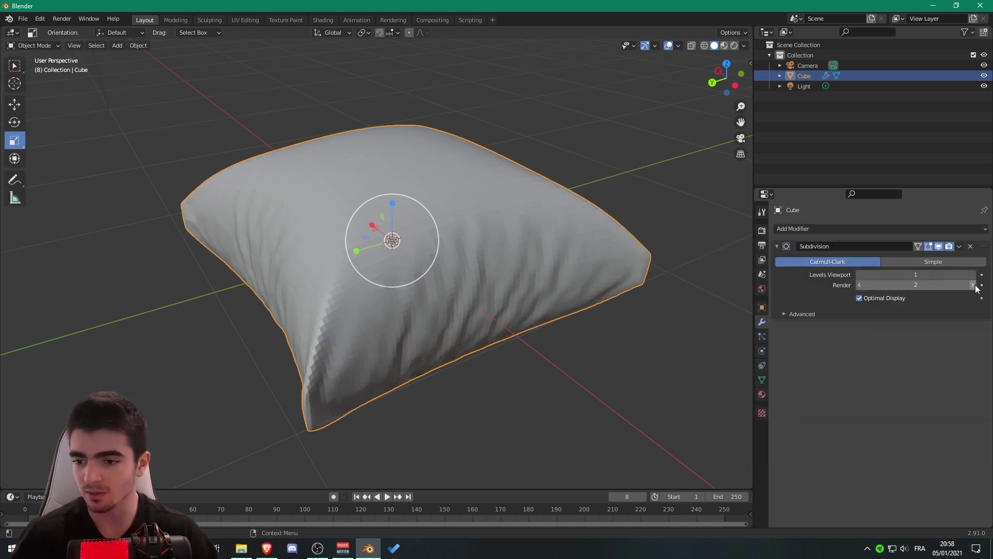
click(960, 247)
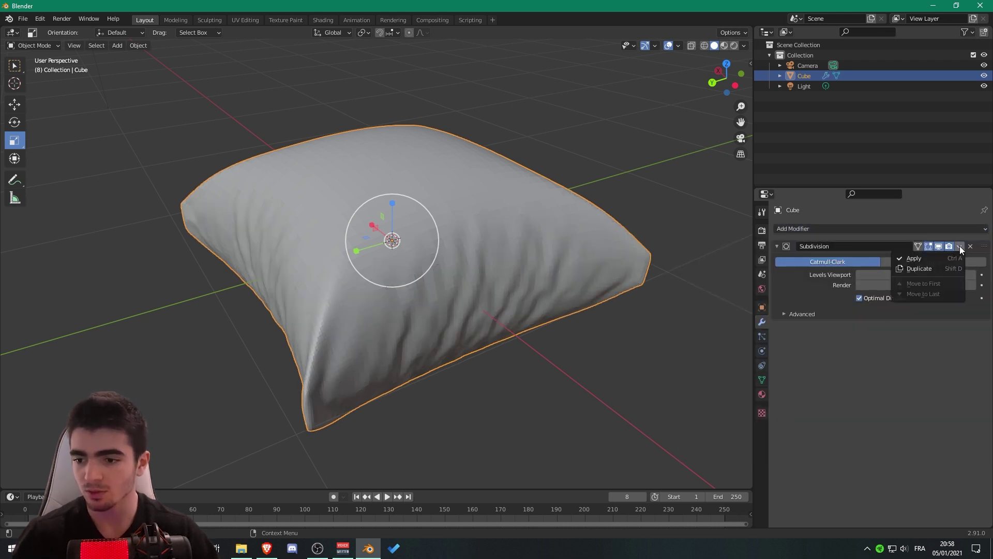
click(919, 258)
Shade the cushion smooth and examine its surface from several sides.
middle_drag(382, 304, 476, 316)
right_click(360, 269)
click(340, 263)
scroll(417, 428, up, 4)
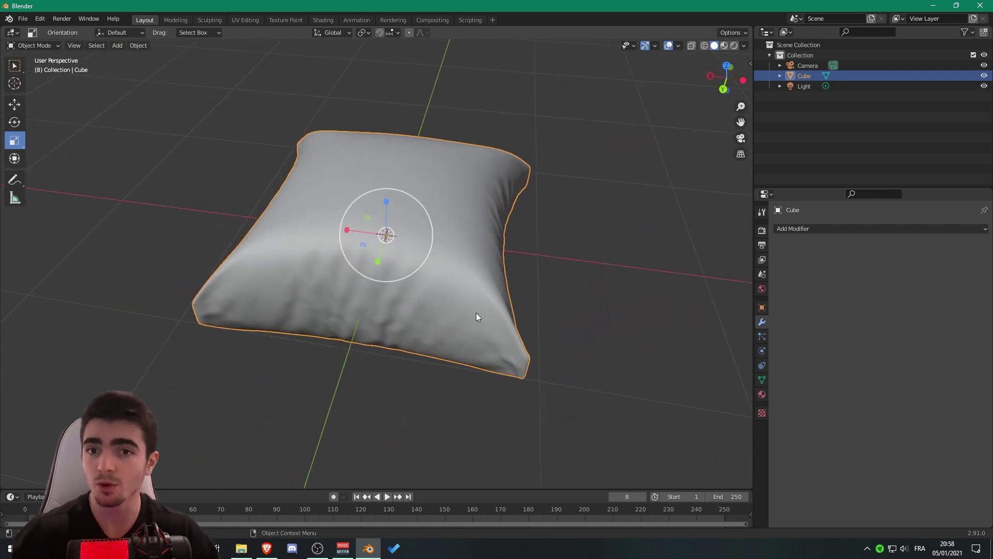
middle_drag(432, 311, 358, 305)
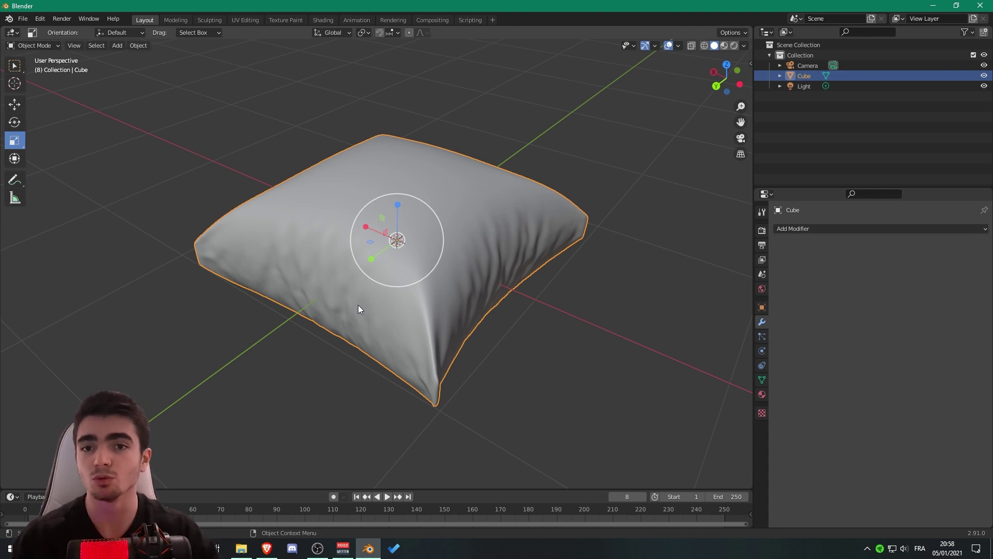
middle_drag(396, 284, 430, 227)
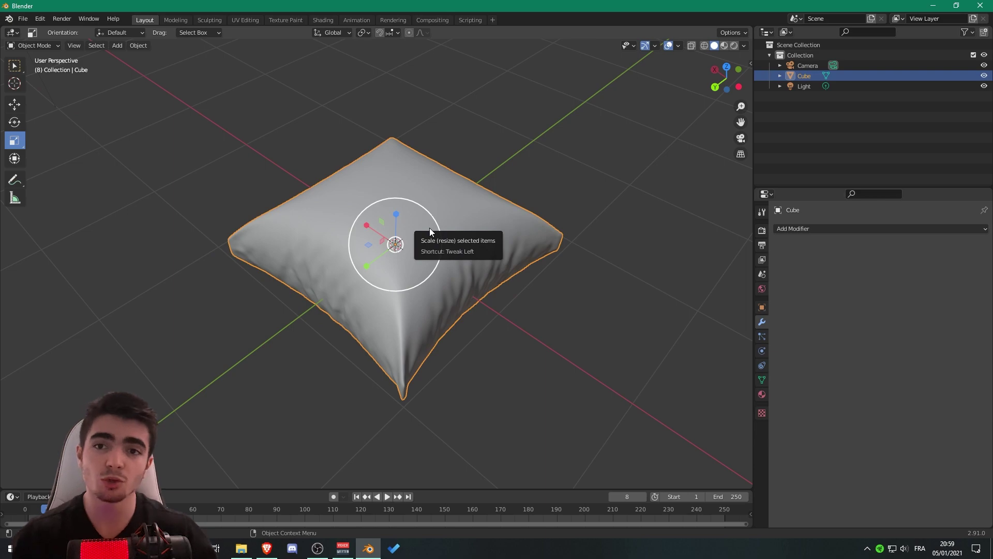
middle_drag(309, 316, 305, 393)
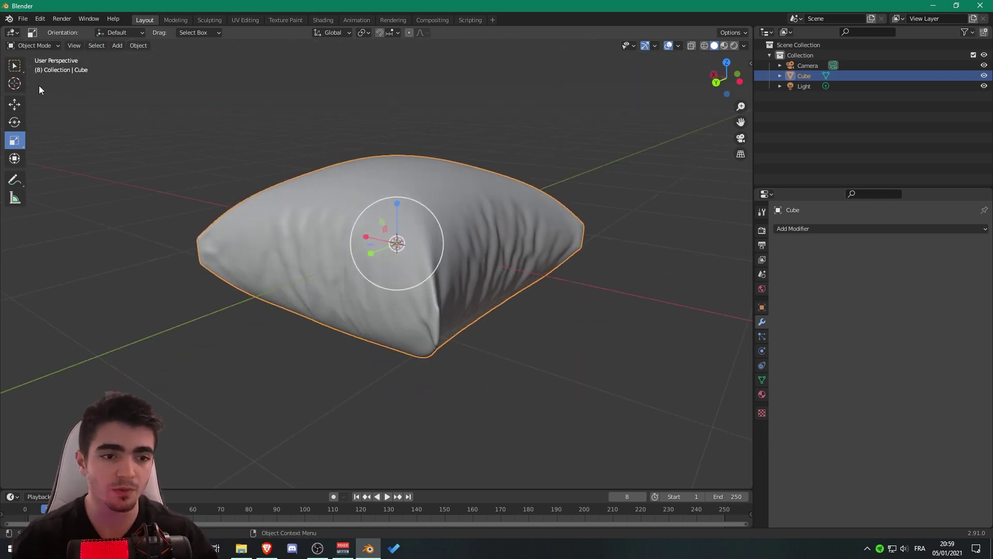
In Edit Mode, select the horizontal edge loop around the middle of the cushion's sides and grow it into a narrow band.
click(35, 45)
click(23, 58)
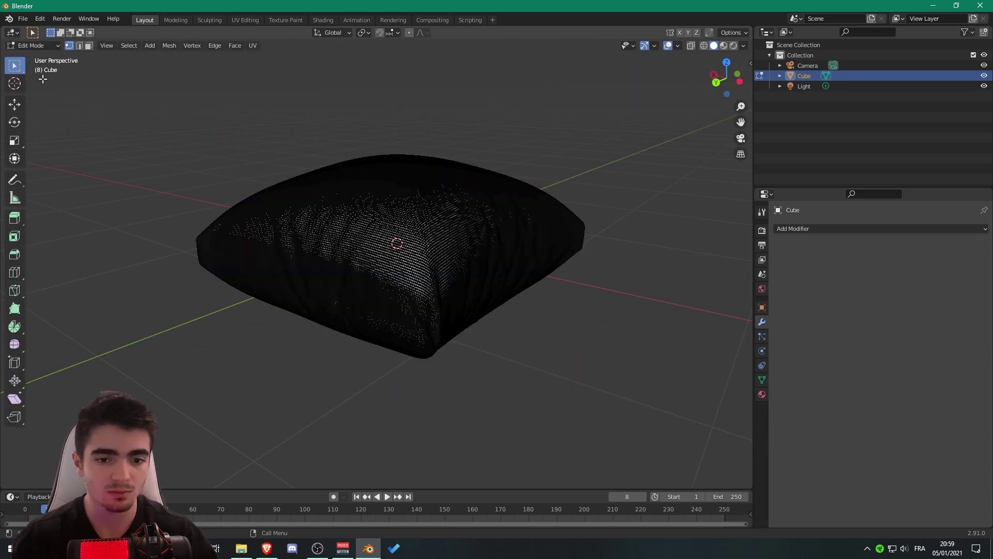
scroll(282, 271, up, 3)
middle_drag(283, 271, 409, 253)
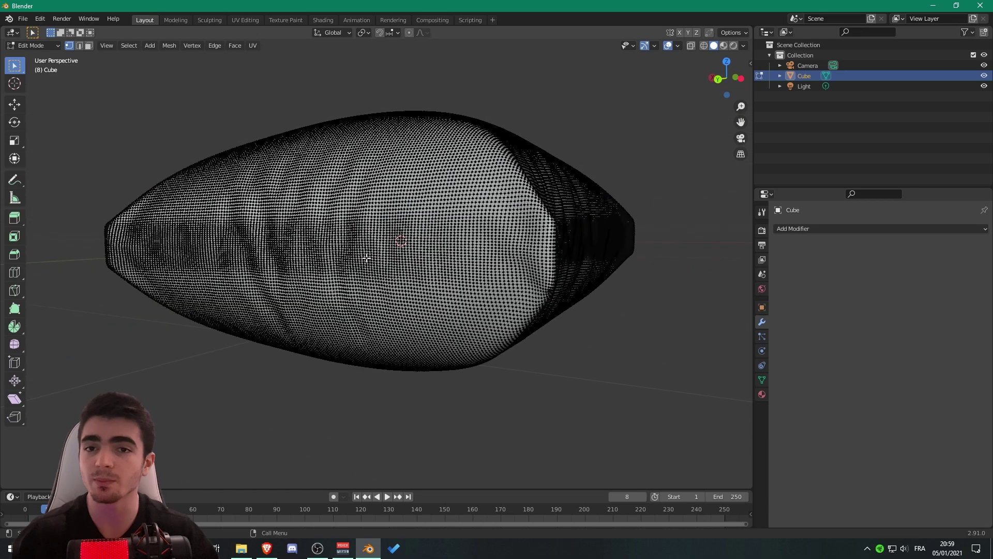
scroll(366, 257, up, 5)
scroll(367, 257, down, 3)
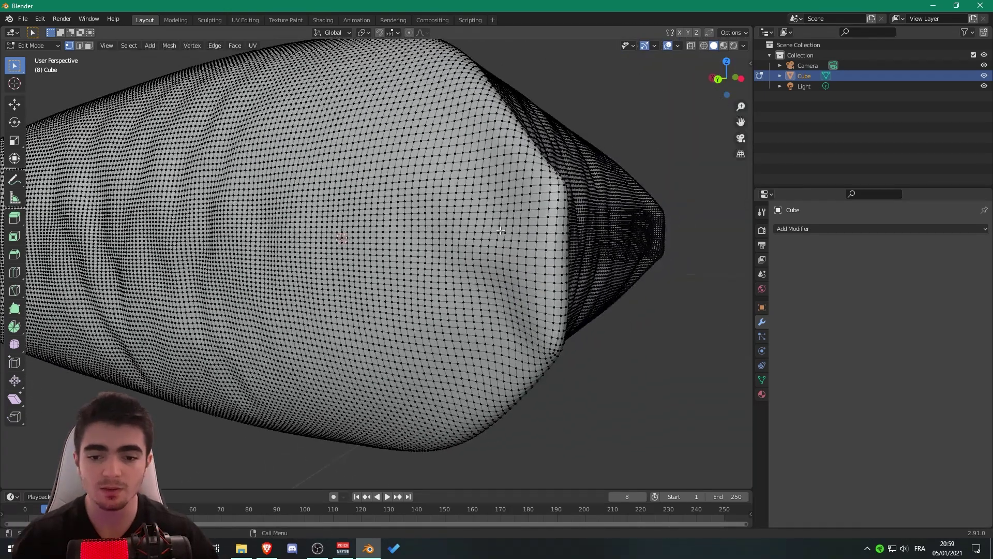
alt+click(472, 239)
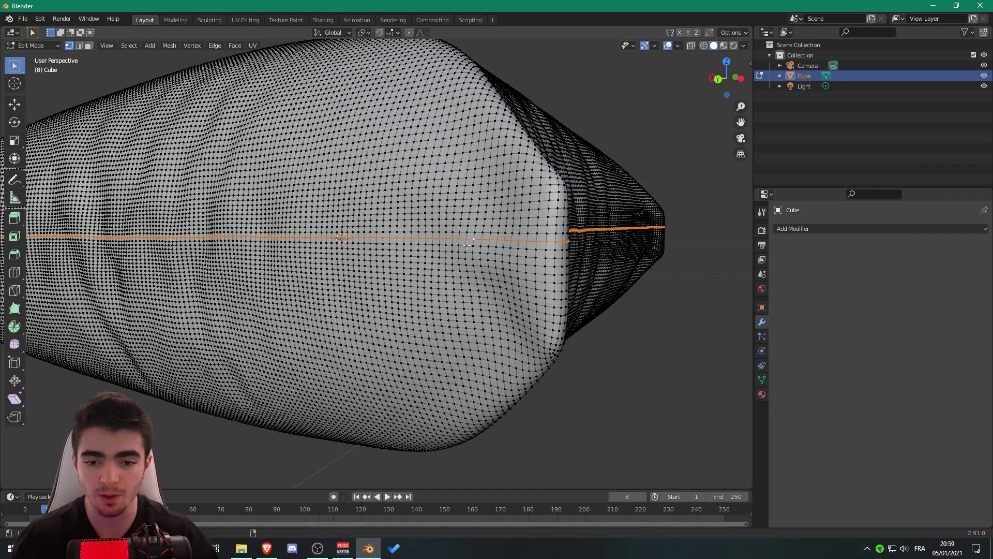
key(ctrl+KP_Add)
Scale the selected band around the cushion's sides slightly outward.
scroll(466, 233, down, 3)
scroll(476, 238, up, 3)
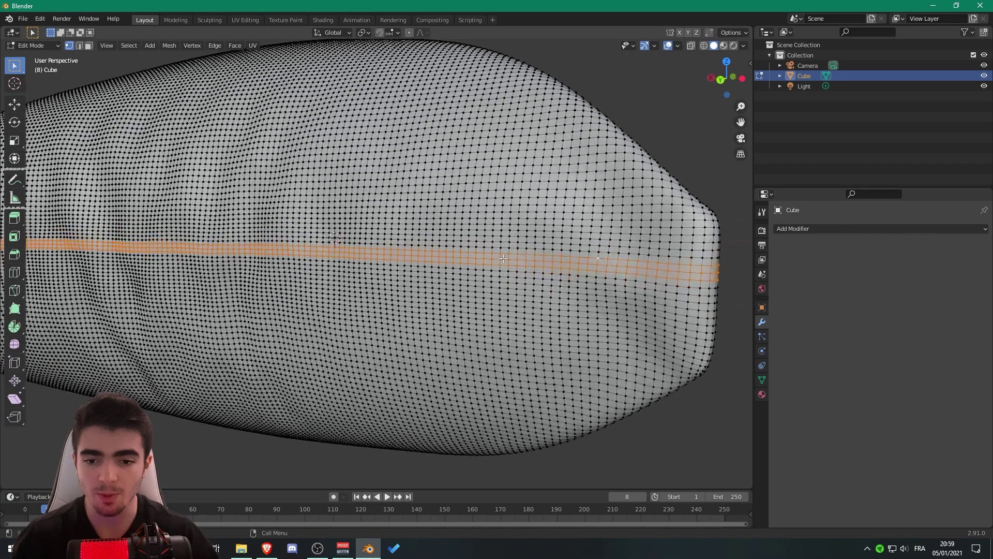
scroll(486, 243, down, 4)
scroll(493, 248, up, 4)
scroll(494, 247, up, 1)
key(s)
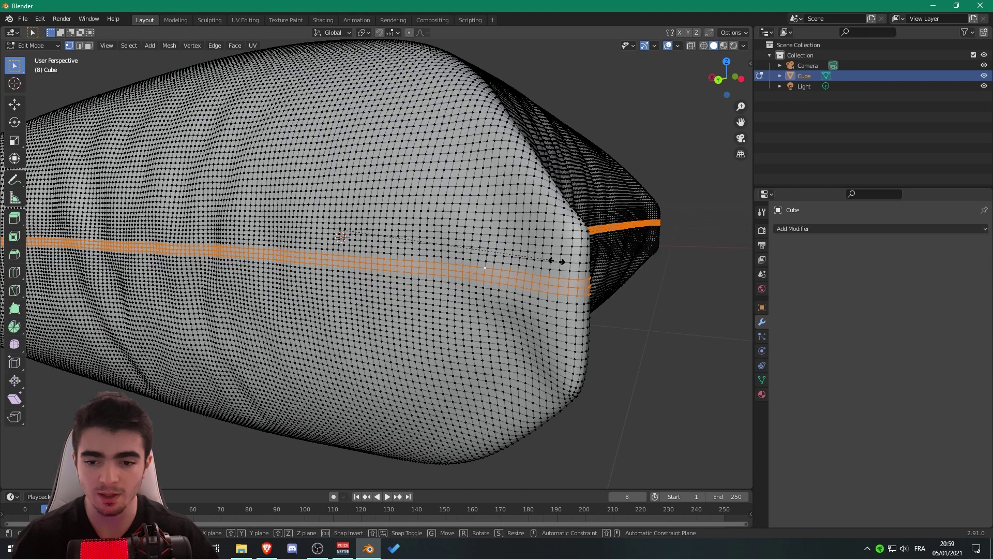
key(Escape)
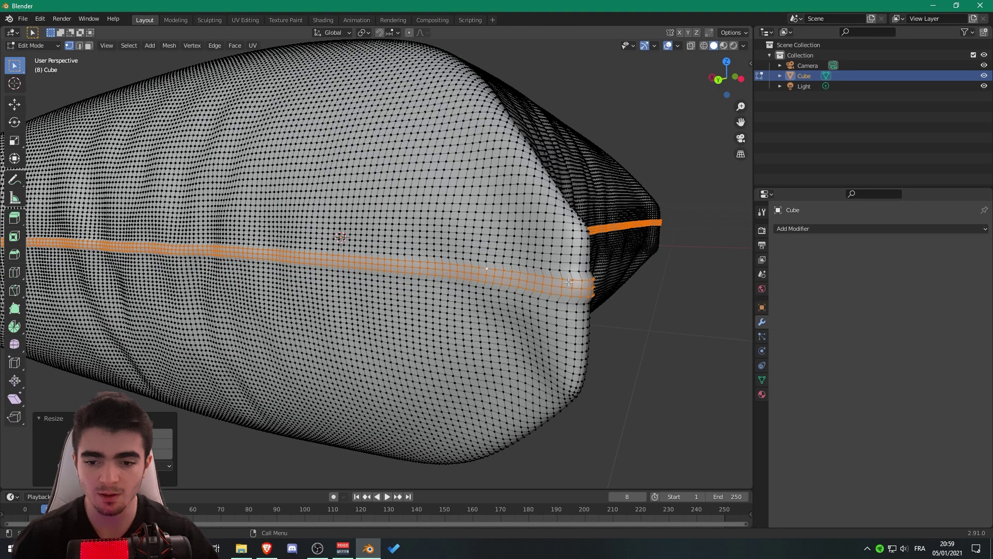
Select only the central edge loop of the band and scale it slightly outward to form a seam.
alt+click(565, 286)
alt+click(566, 287)
key(s)
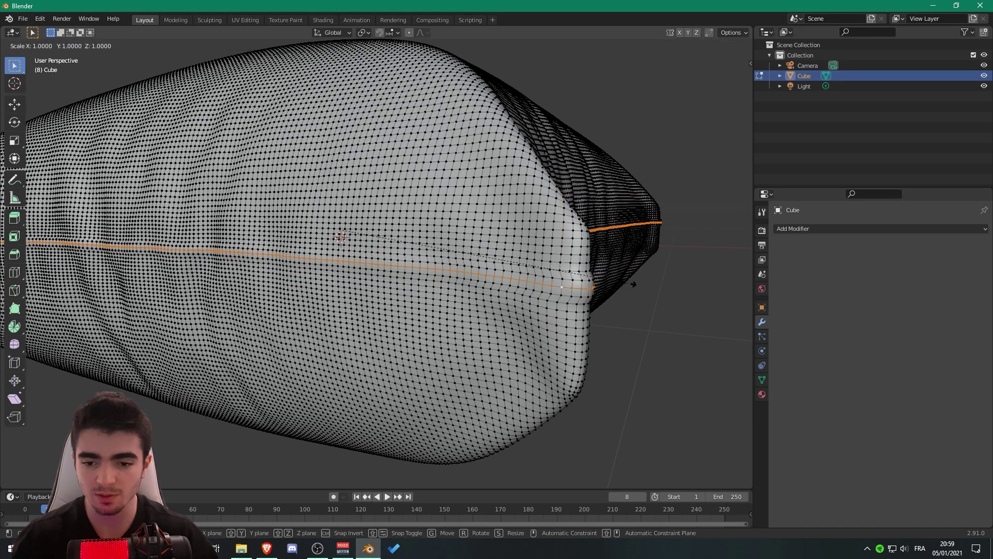
key(Escape)
scroll(628, 282, down, 4)
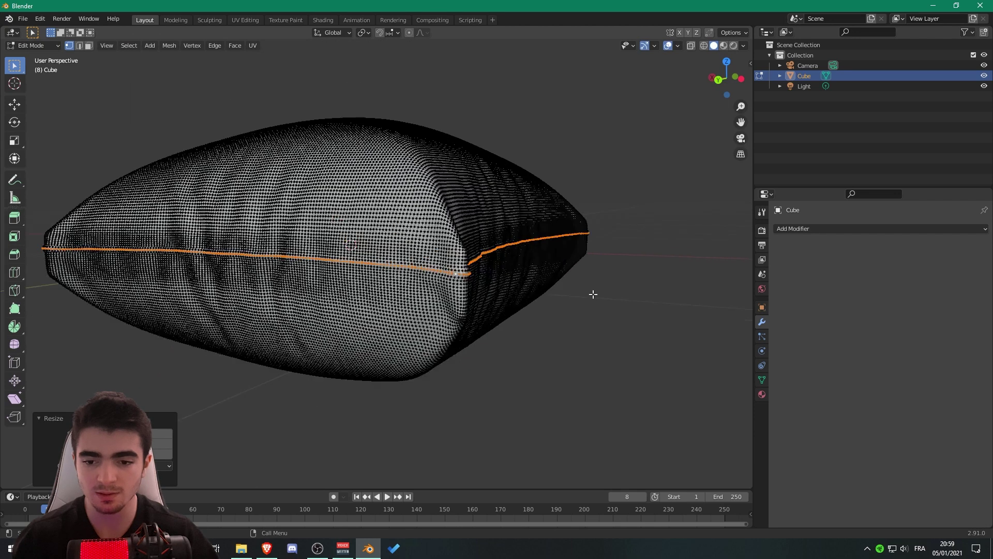
Return to Object Mode and inspect the seam and finished cushion from several angles.
key(Tab)
middle_drag(487, 216, 303, 298)
middle_drag(477, 264, 563, 268)
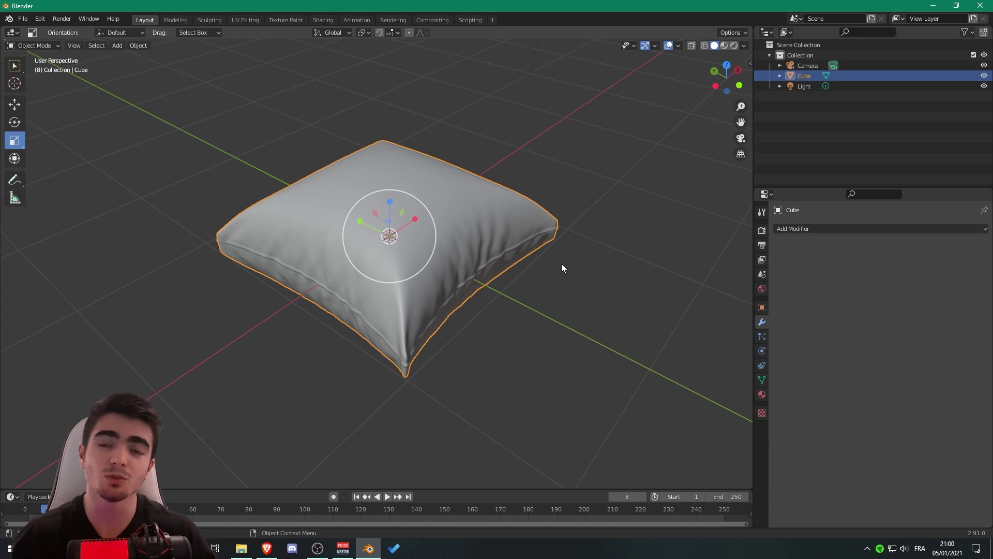
middle_drag(538, 208, 586, 242)
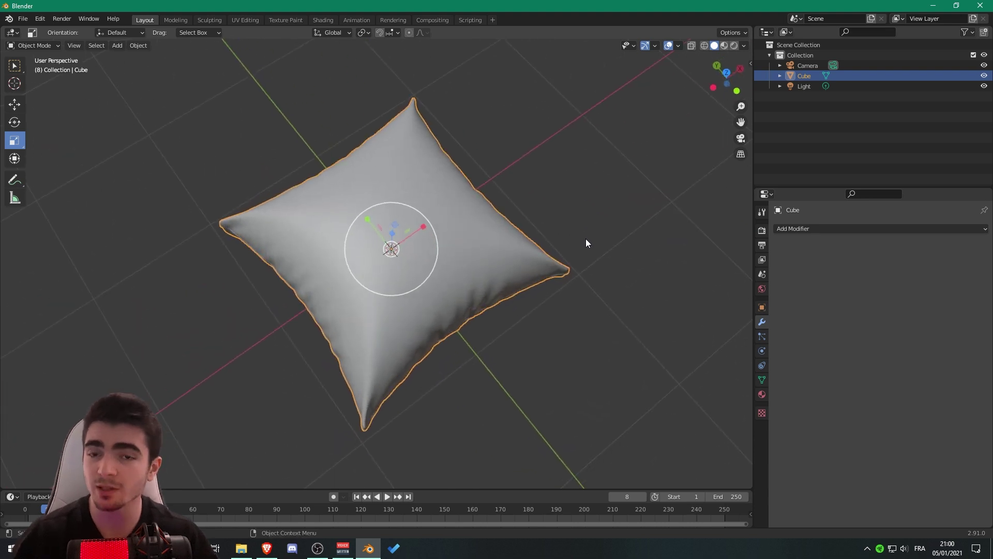